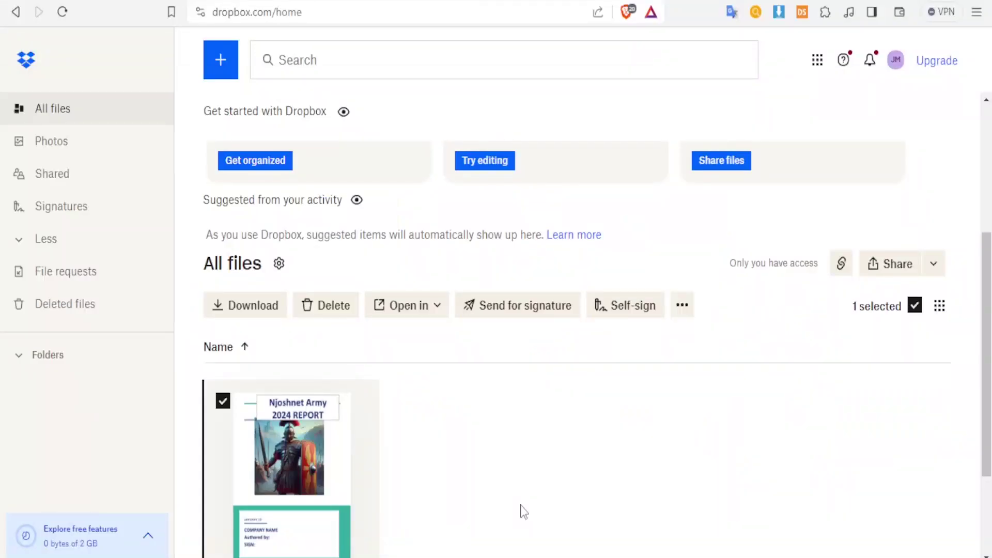
# Step: Bring the report document up in Word and scroll through it before returning to the browser
pyautogui.moveTo(304, 468)
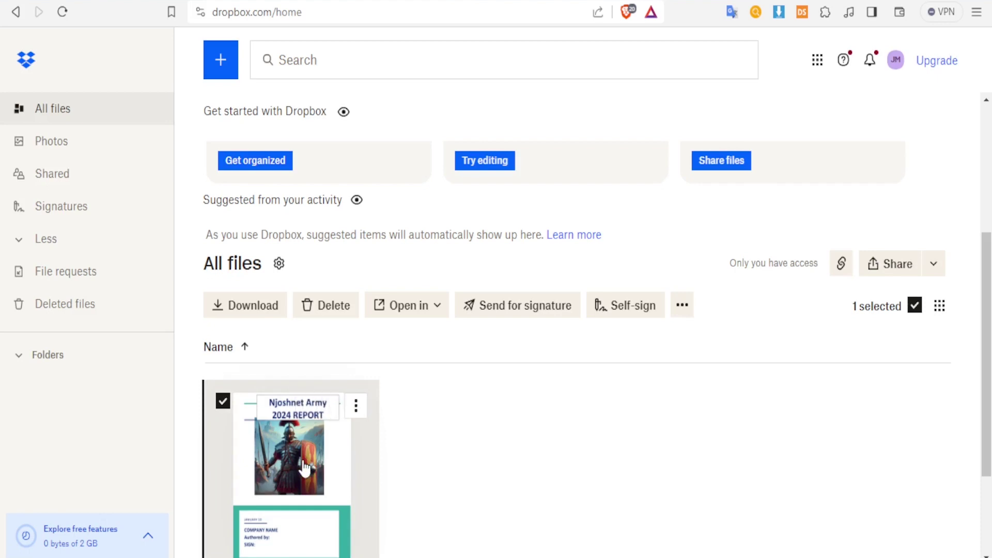
pyautogui.moveTo(516, 557)
pyautogui.click(457, 538)
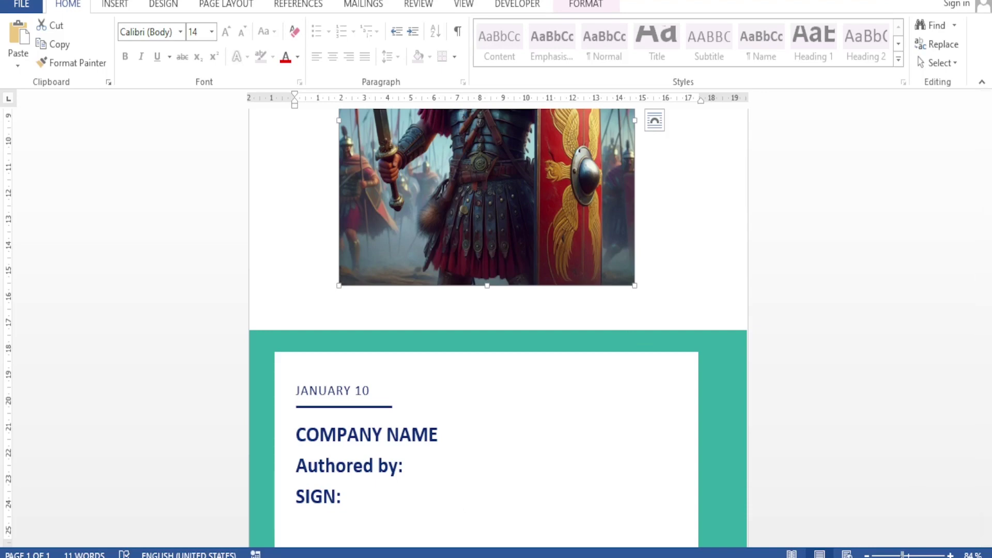
pyautogui.scroll(-5, 738, 519)
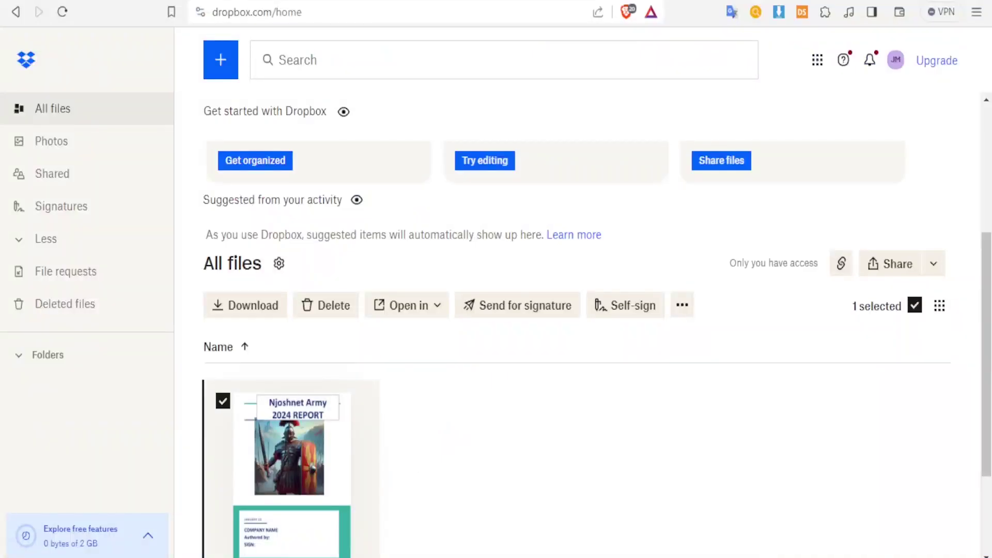
pyautogui.moveTo(292, 463)
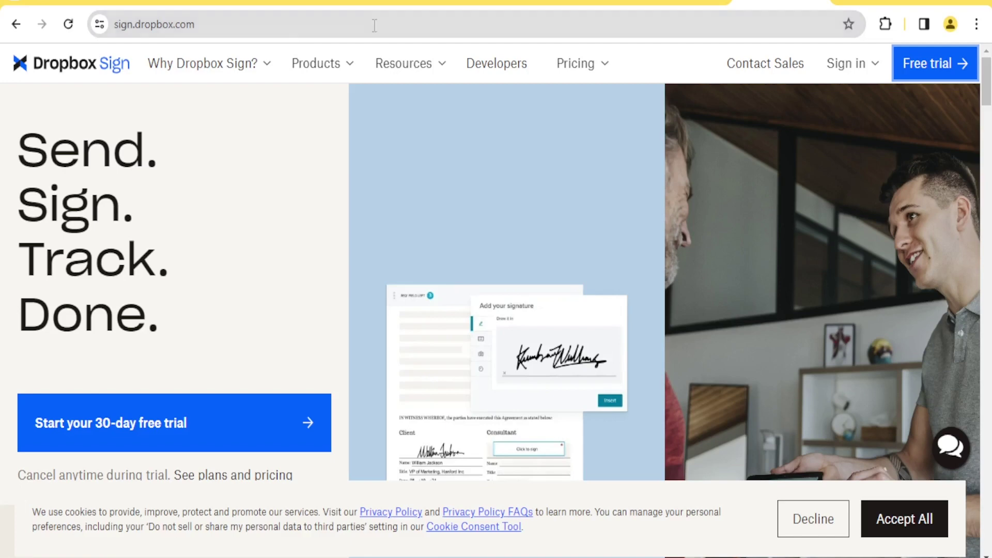
# Step: Start the Dropbox Sign free-trial sign-up from sign.dropbox.com
pyautogui.click(926, 67)
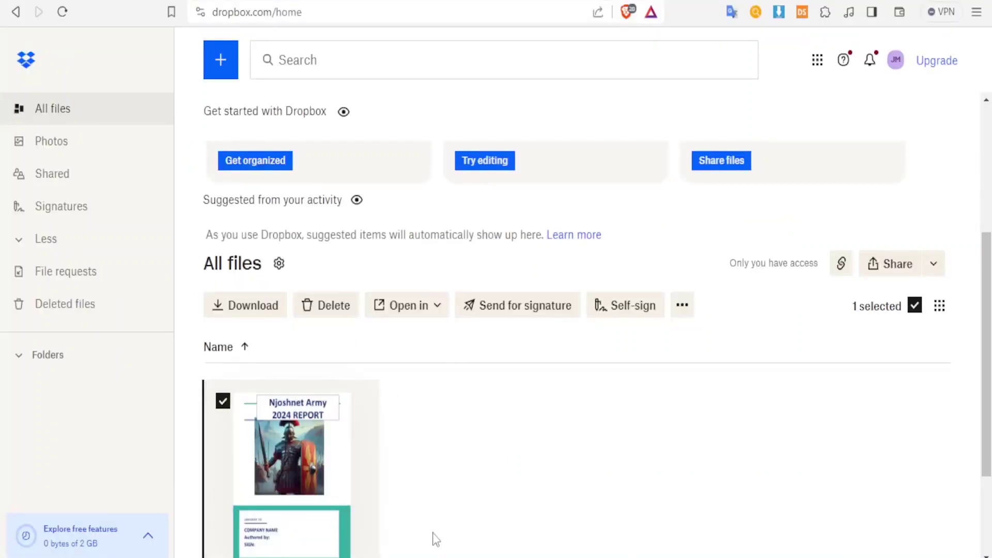
# Step: Scroll to REPORT SAMPLE.docx in All files and choose Send for signature from its options
pyautogui.moveTo(274, 488)
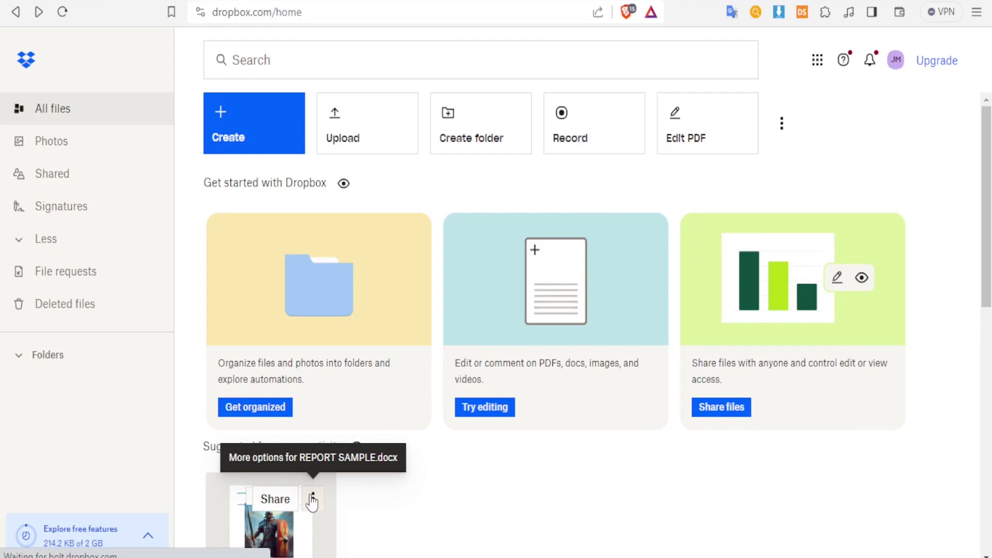
pyautogui.scroll(-3, 365, 504)
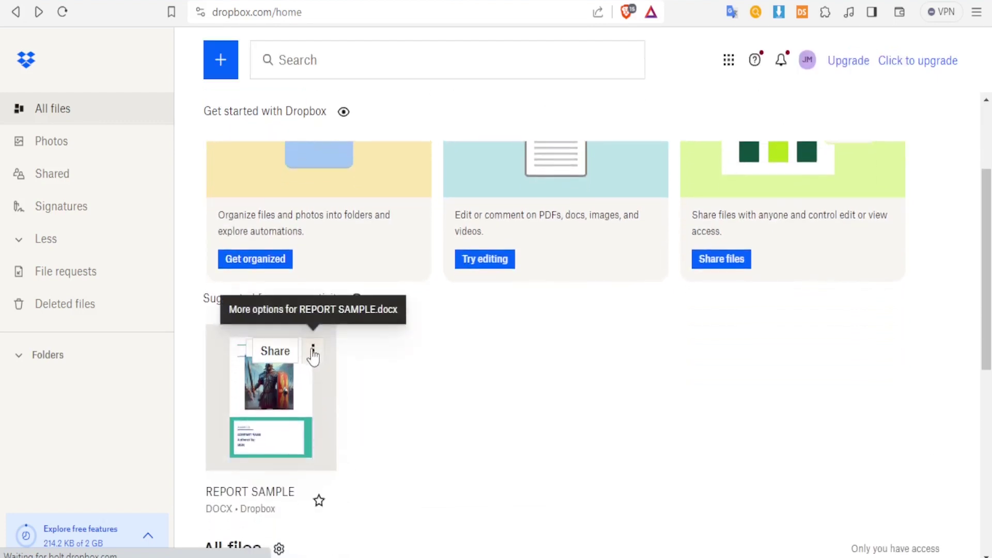
pyautogui.scroll(-3, 313, 357)
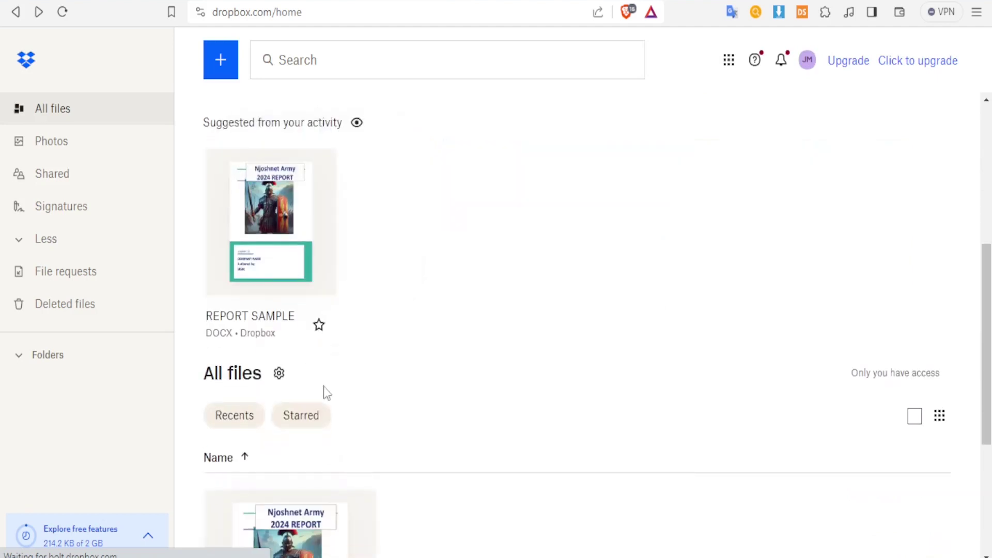
pyautogui.scroll(-3, 375, 524)
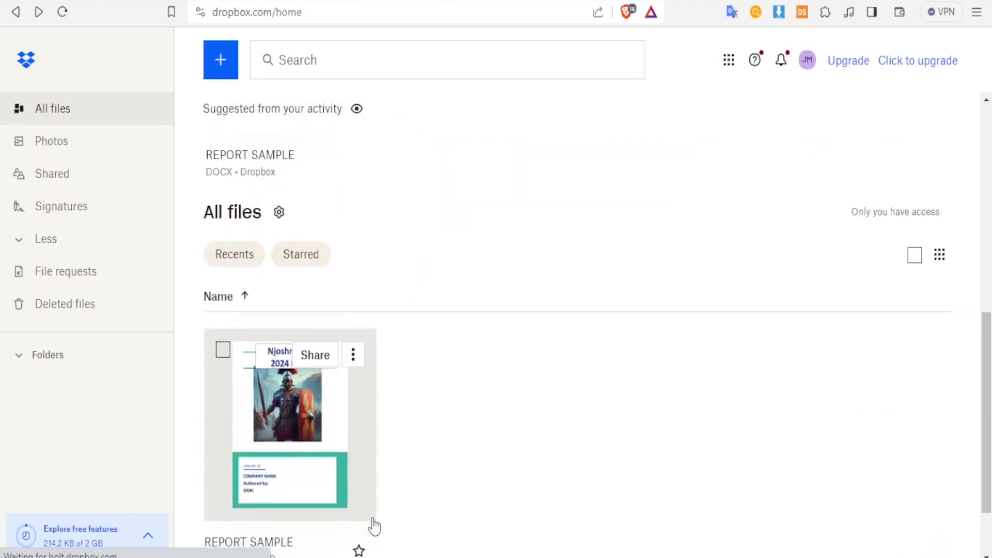
pyautogui.click(353, 357)
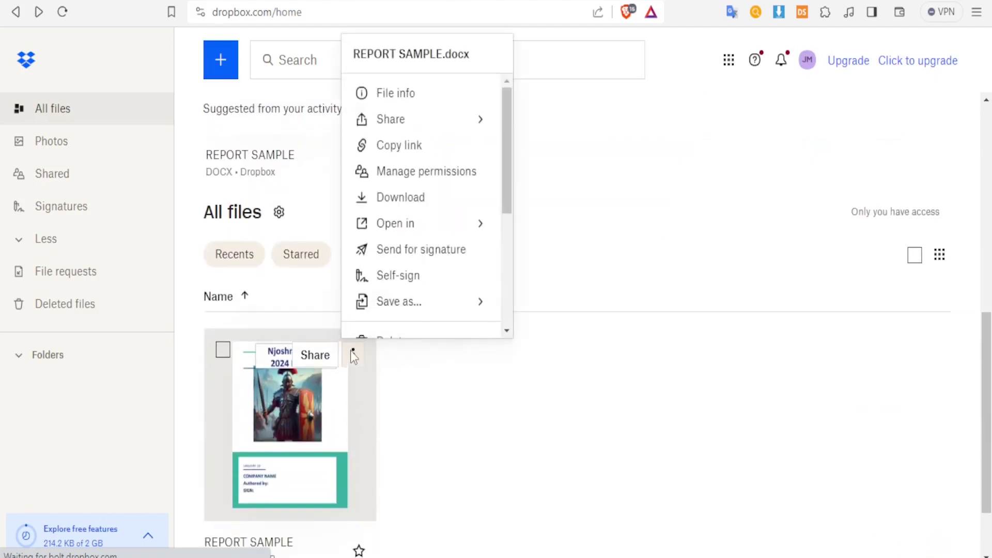
pyautogui.click(397, 252)
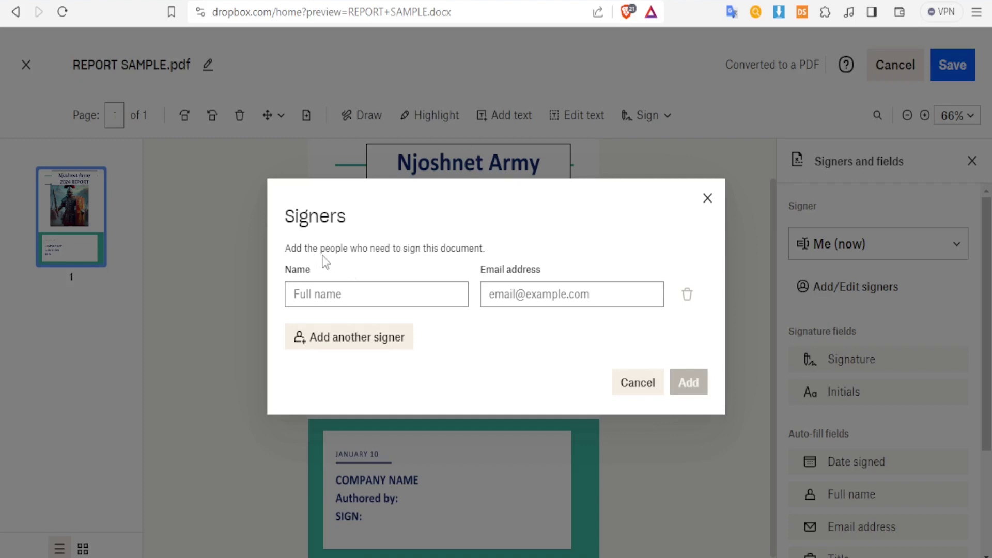
# Step: Add a signer by entering their full name and pasting their e-mail address
pyautogui.click(329, 292)
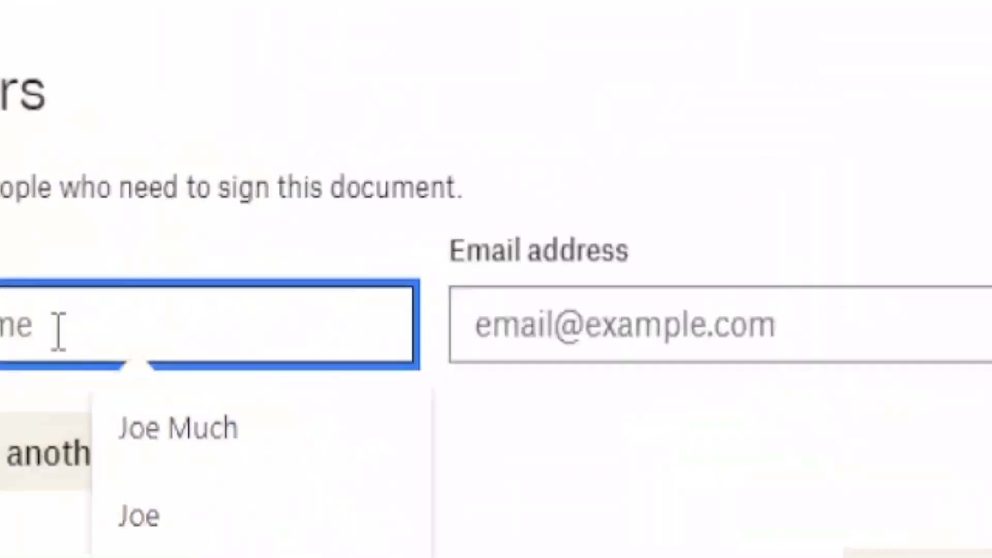
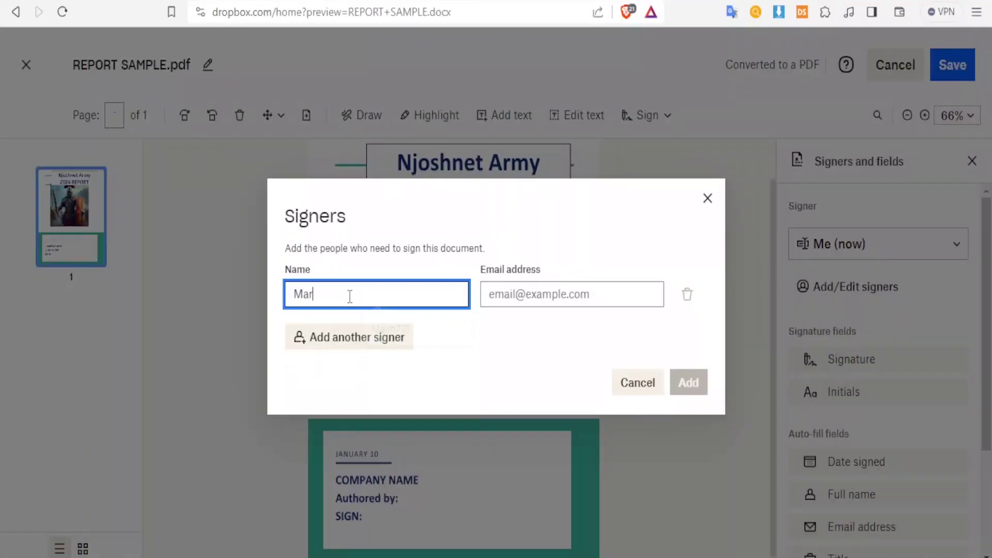
pyautogui.click(492, 293)
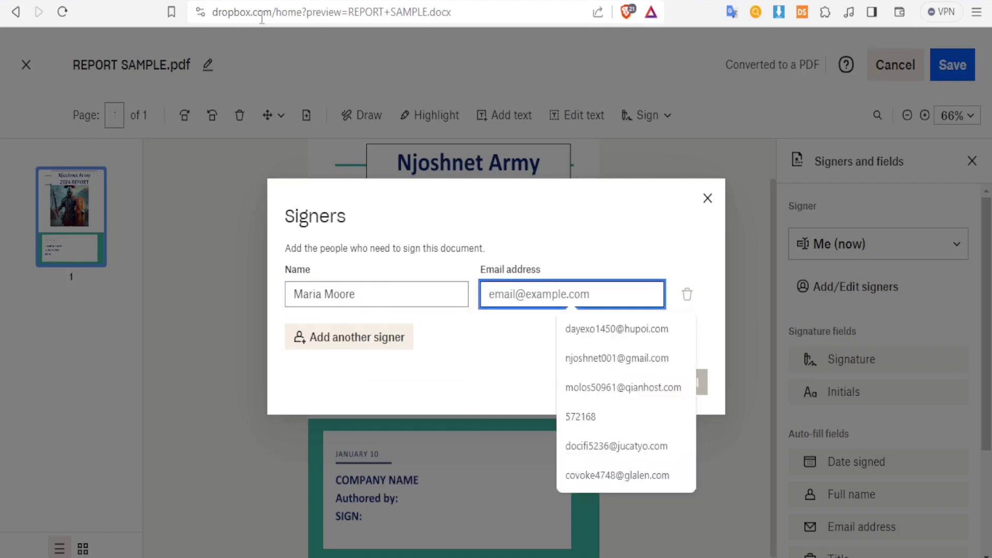
pyautogui.click(505, 289)
pyautogui.hotkey('ctrl', 'v')
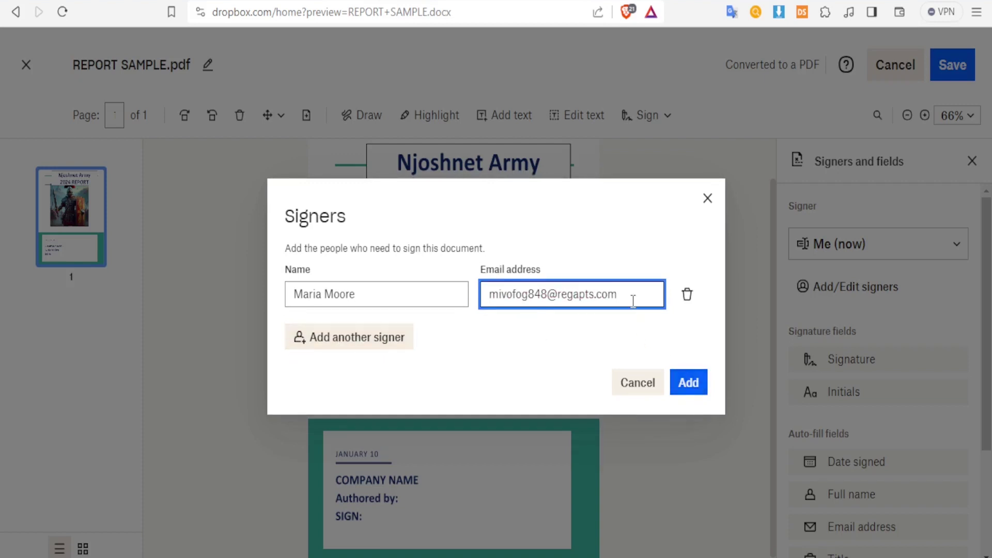
pyautogui.click(682, 387)
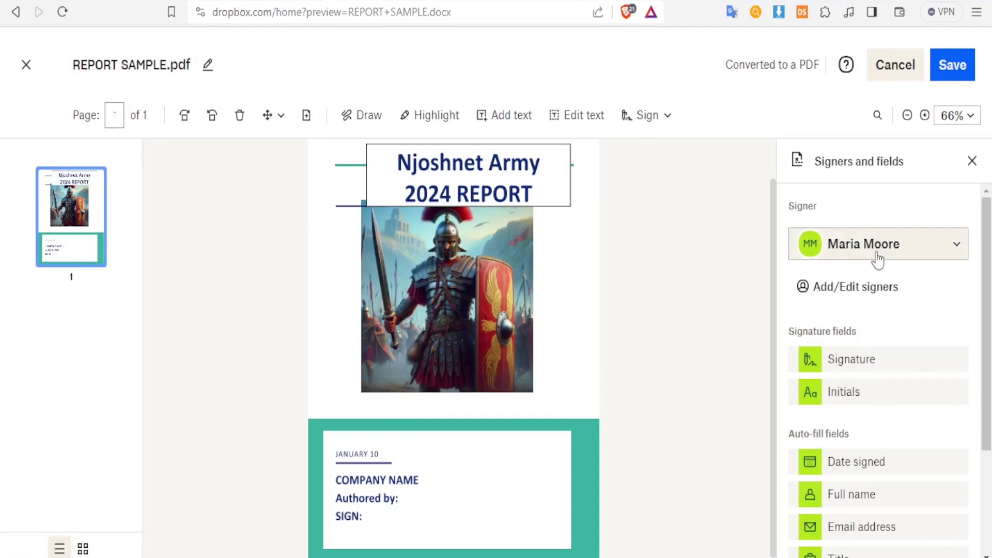
# Step: Drop a Company auto-fill field from the fields panel beside COMPANY NAME on the report
pyautogui.moveTo(989, 284); pyautogui.dragTo(989, 314)
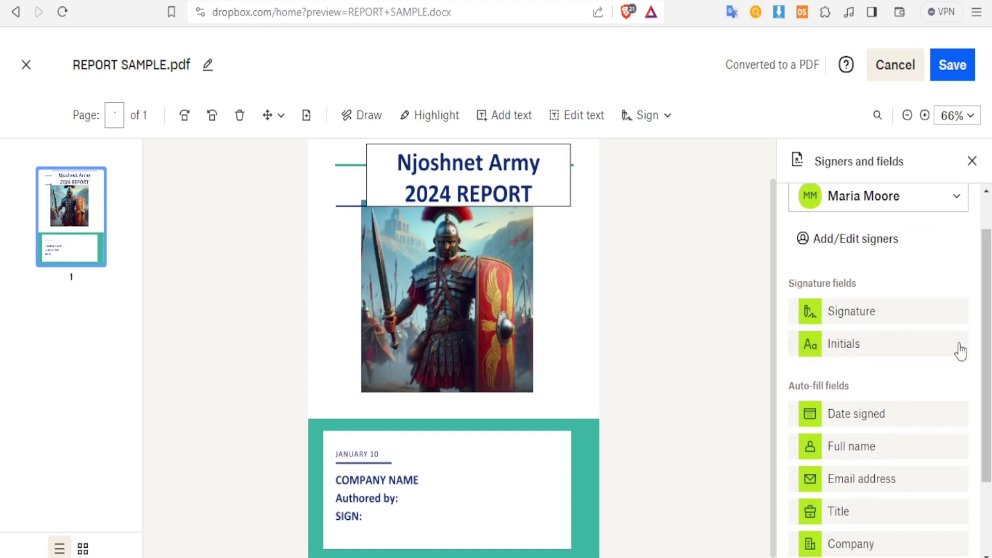
pyautogui.moveTo(988, 340); pyautogui.dragTo(987, 408)
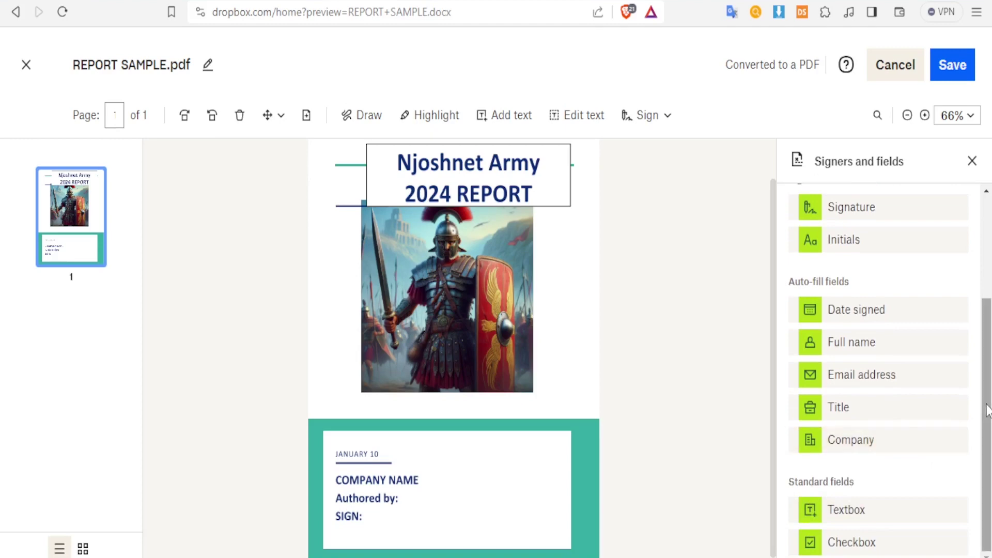
pyautogui.scroll(2, 988, 408)
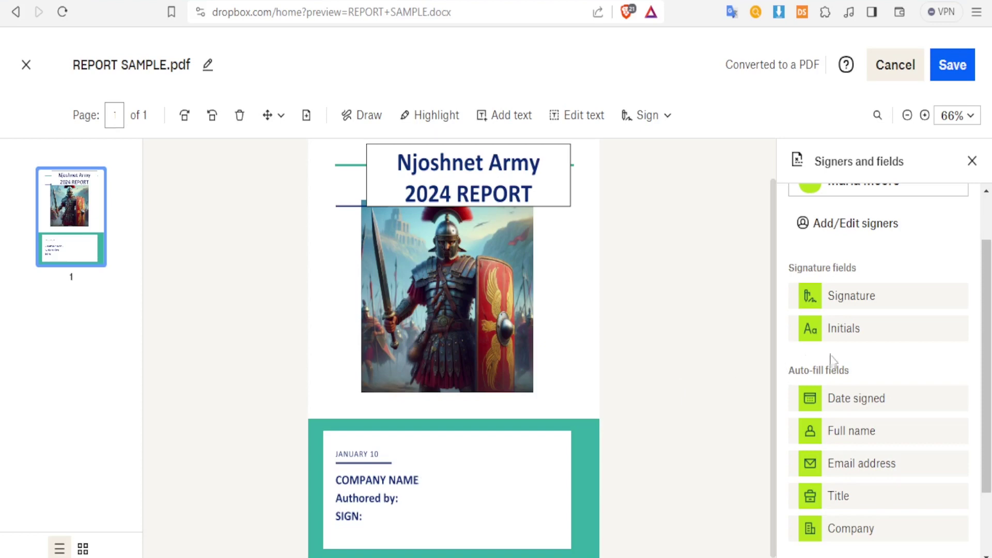
pyautogui.moveTo(808, 534); pyautogui.dragTo(464, 468)
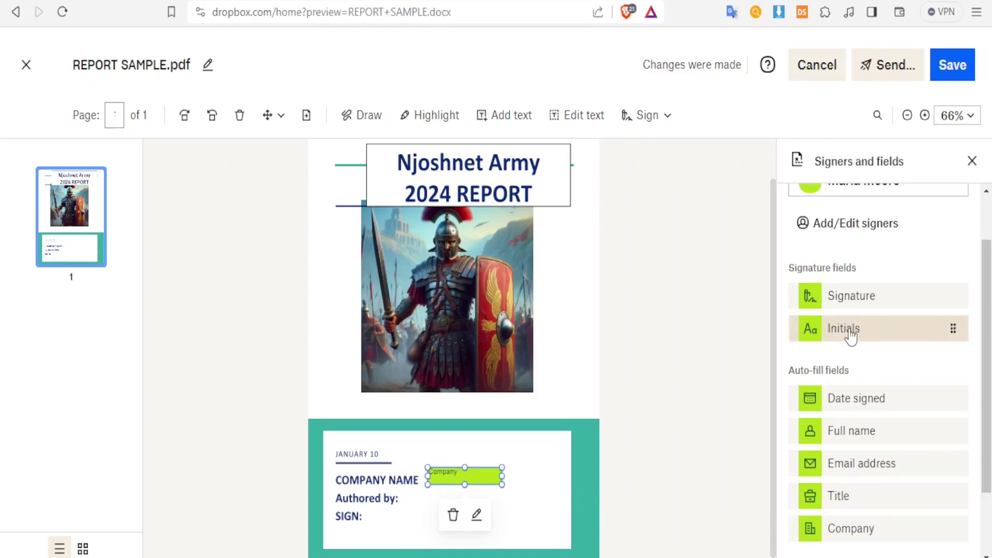
# Step: Place an Initials field beside Authored by: and widen both the Initials and Company fields
pyautogui.moveTo(851, 338); pyautogui.dragTo(436, 508)
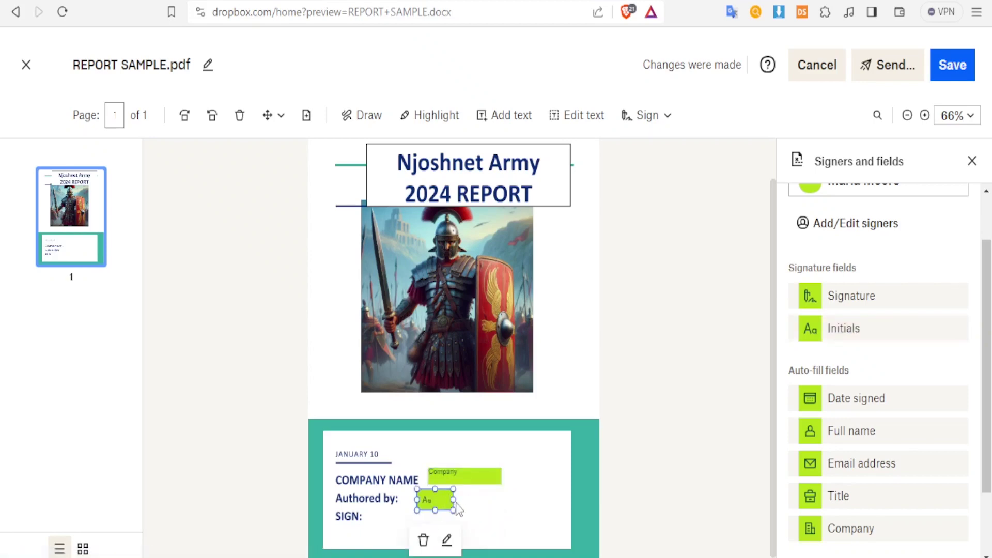
pyautogui.moveTo(454, 500); pyautogui.dragTo(459, 499)
pyautogui.click(491, 484)
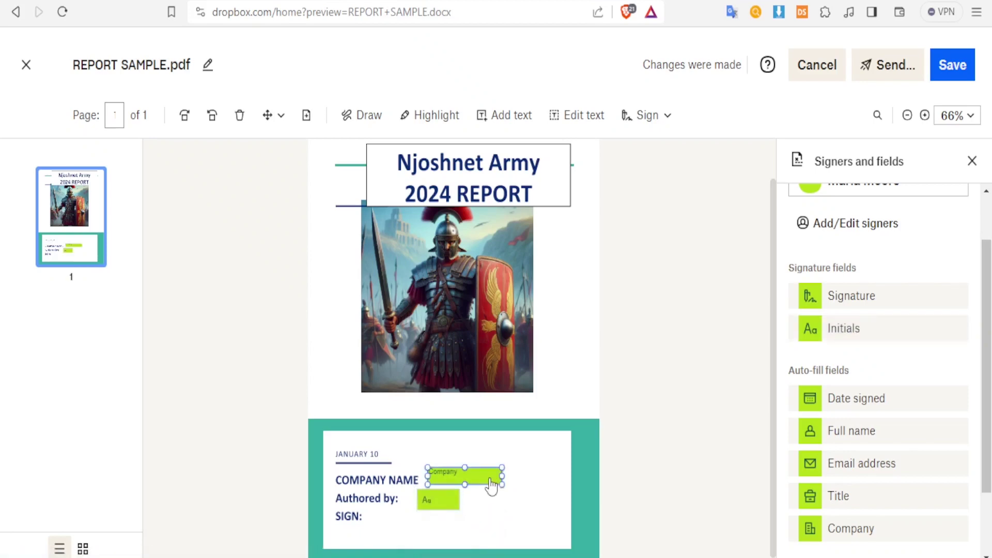
pyautogui.moveTo(502, 475); pyautogui.dragTo(544, 476)
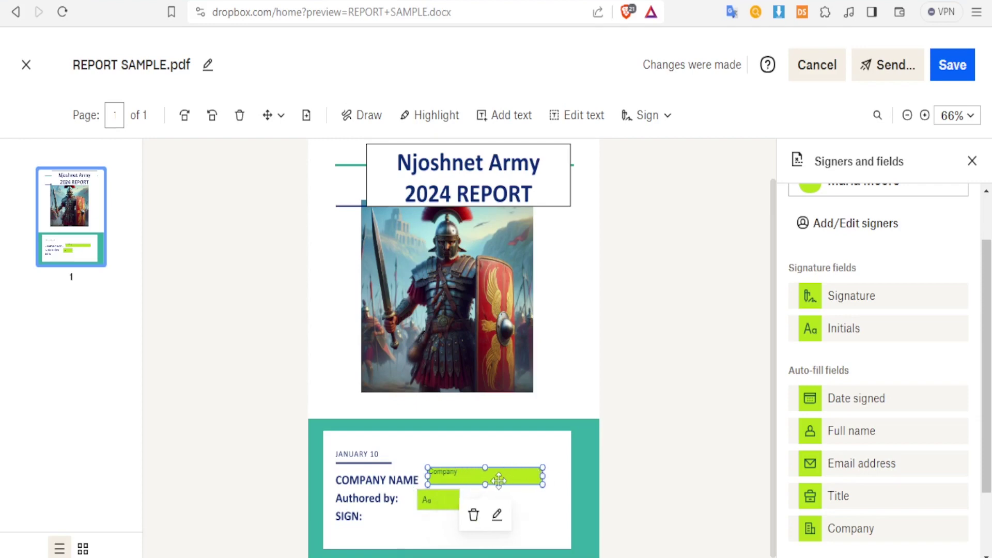
pyautogui.click(444, 500)
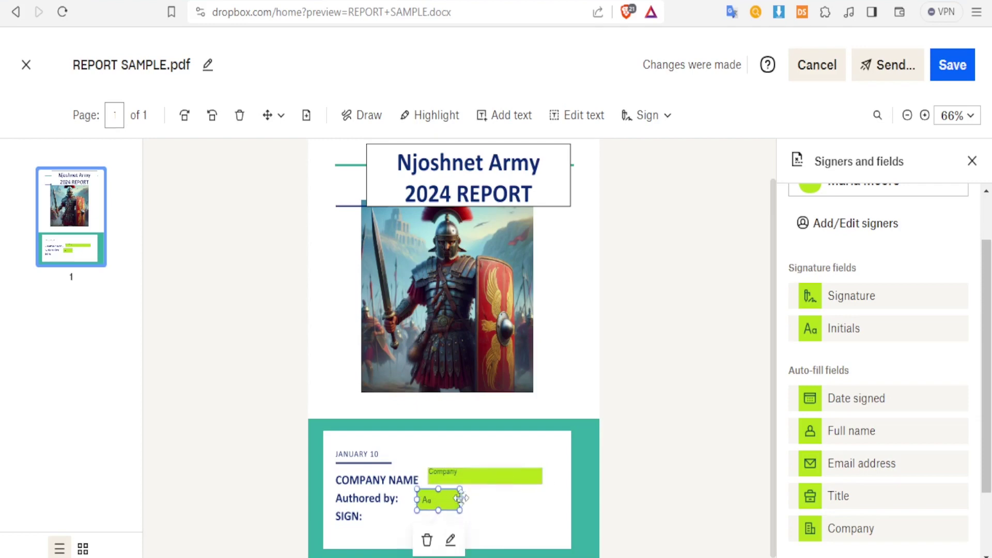
pyautogui.moveTo(460, 499); pyautogui.dragTo(487, 499)
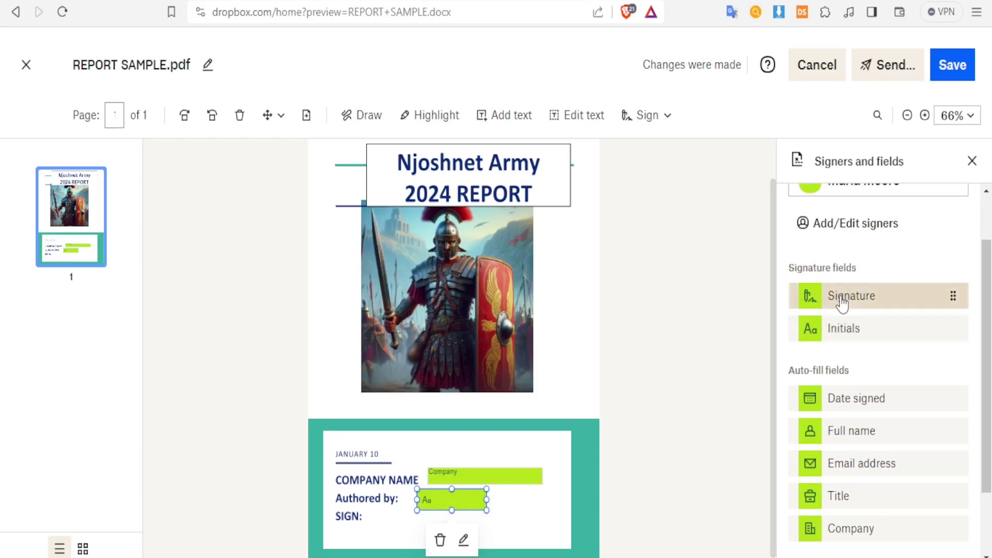
# Step: Place a Signature field beside SIGN: and widen it
pyautogui.moveTo(842, 305)
pyautogui.mouseDown()
pyautogui.moveTo(624, 458)
pyautogui.moveTo(421, 542)
pyautogui.moveTo(428, 532)
pyautogui.mouseUp()
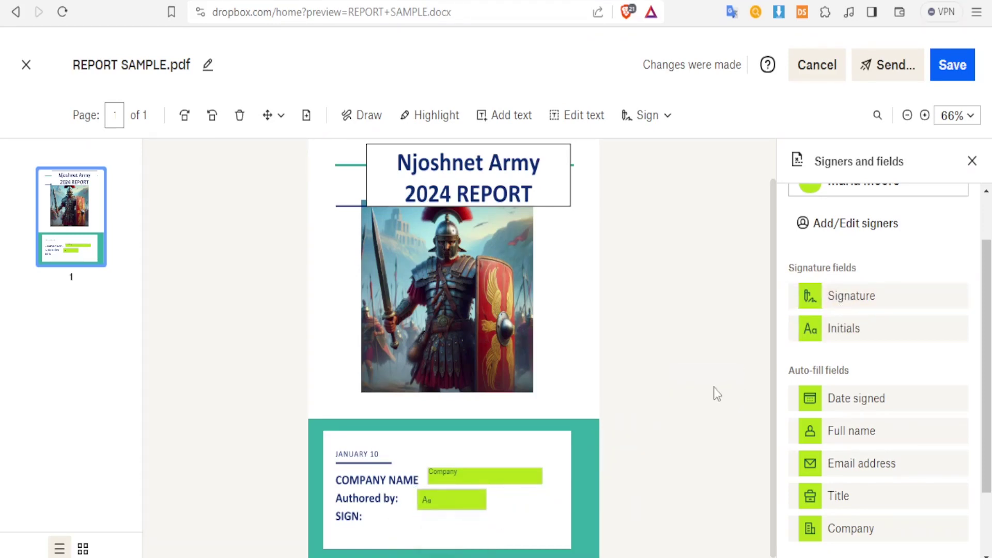
pyautogui.moveTo(821, 302)
pyautogui.mouseDown()
pyautogui.moveTo(436, 532)
pyautogui.moveTo(450, 525)
pyautogui.mouseUp()
pyautogui.moveTo(451, 533); pyautogui.dragTo(528, 511)
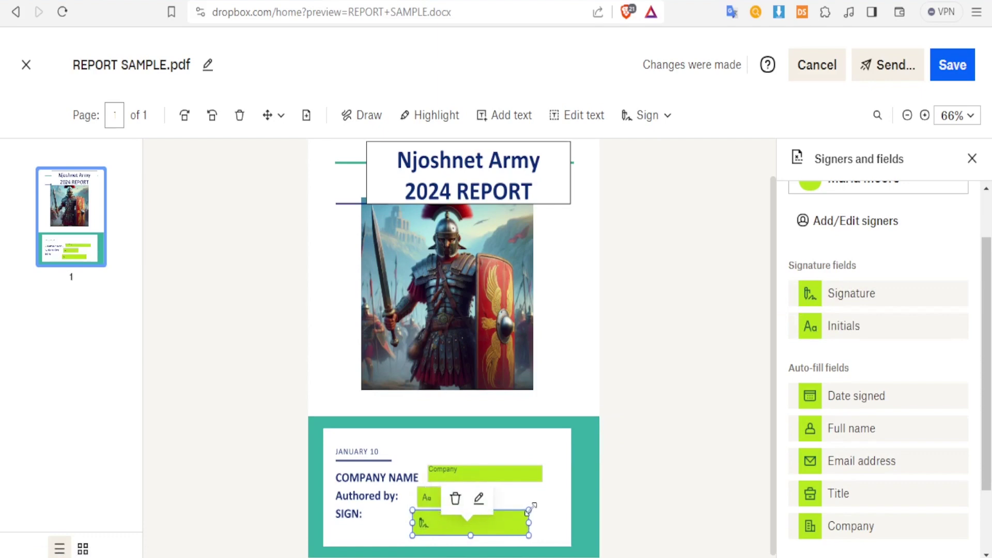
# Step: Add a Date signed field on the JANUARY 10 line and save the placed fields
pyautogui.moveTo(988, 322)
pyautogui.mouseDown()
pyautogui.moveTo(987, 283)
pyautogui.moveTo(987, 379)
pyautogui.mouseUp()
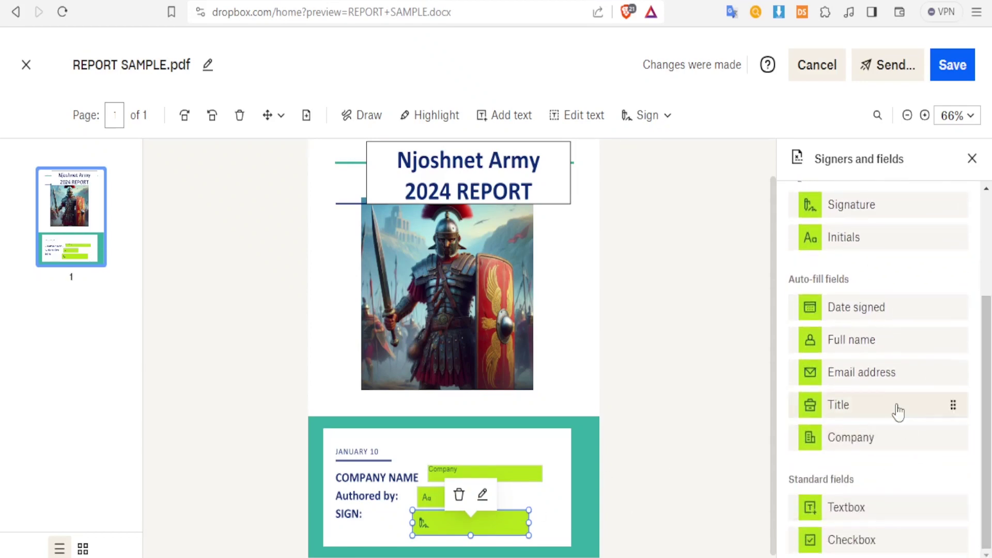
pyautogui.moveTo(866, 319)
pyautogui.mouseDown()
pyautogui.moveTo(700, 397)
pyautogui.moveTo(540, 440)
pyautogui.mouseUp()
pyautogui.click(599, 482)
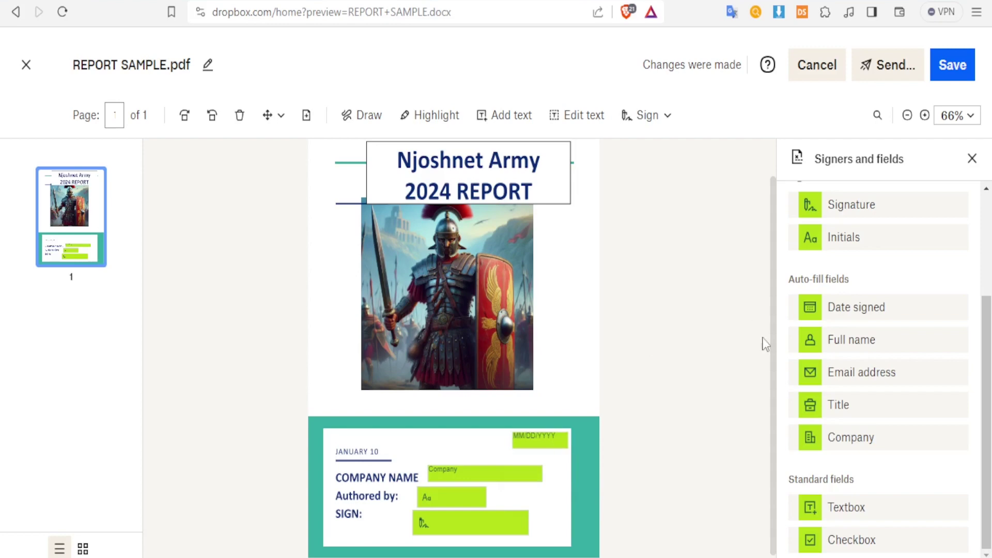
pyautogui.moveTo(988, 340); pyautogui.dragTo(988, 284)
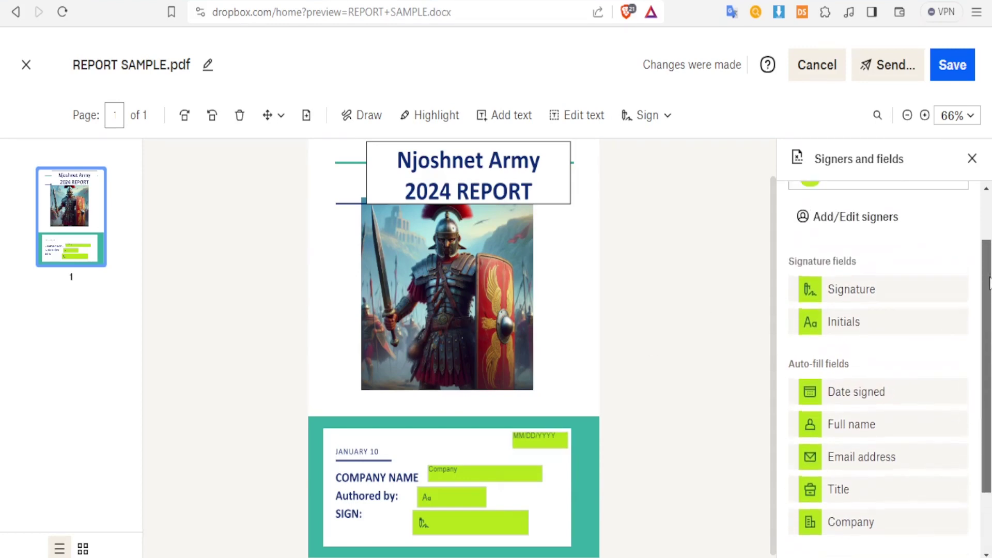
pyautogui.click(954, 74)
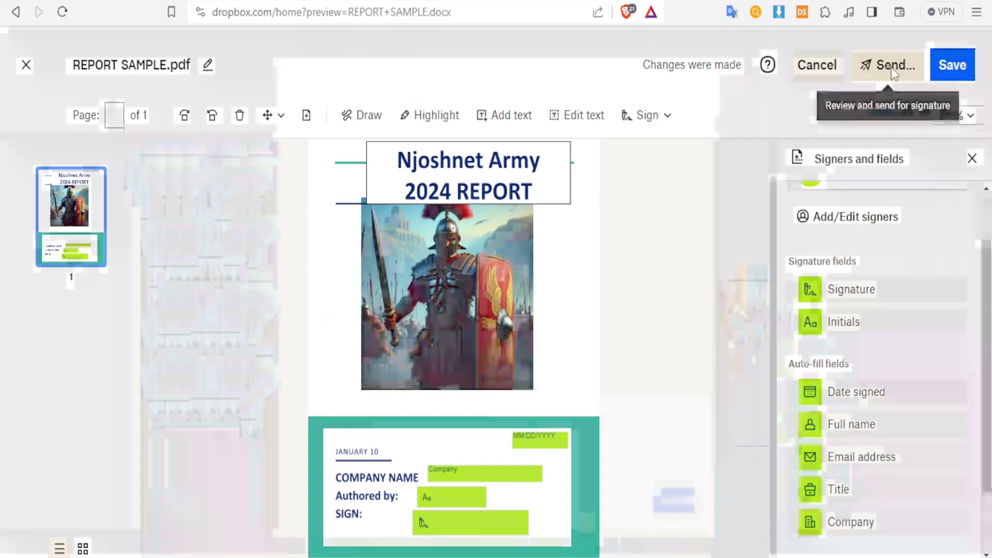
# Step: Add the message 'Please Sign this report' and send REPORT SAMPLE for signature
pyautogui.click(893, 66)
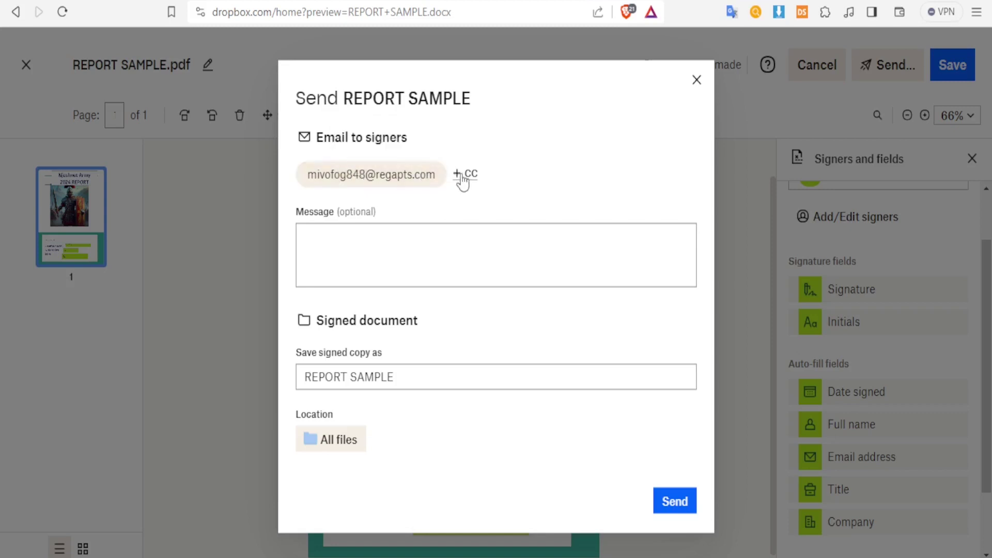
pyautogui.click(313, 251)
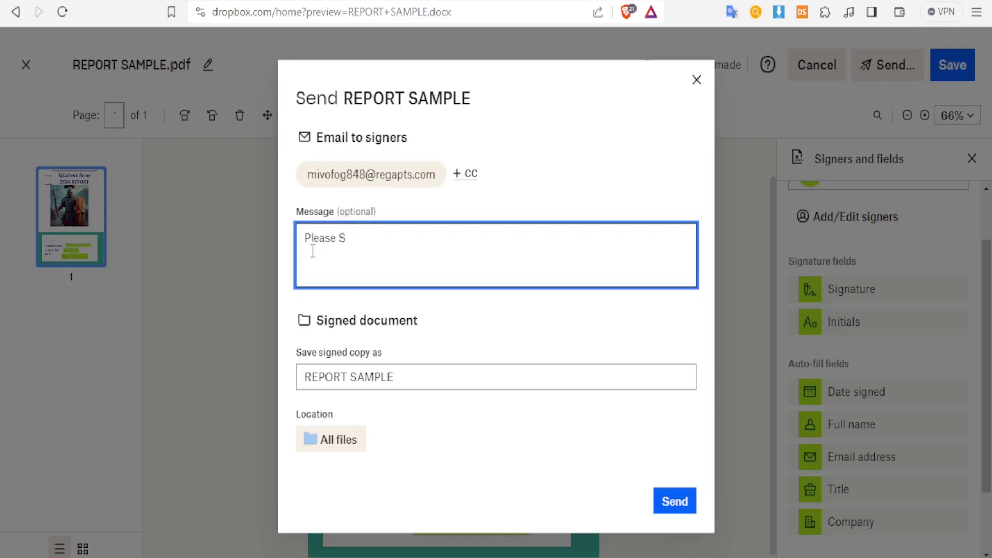
pyautogui.write('Please Sign this report')
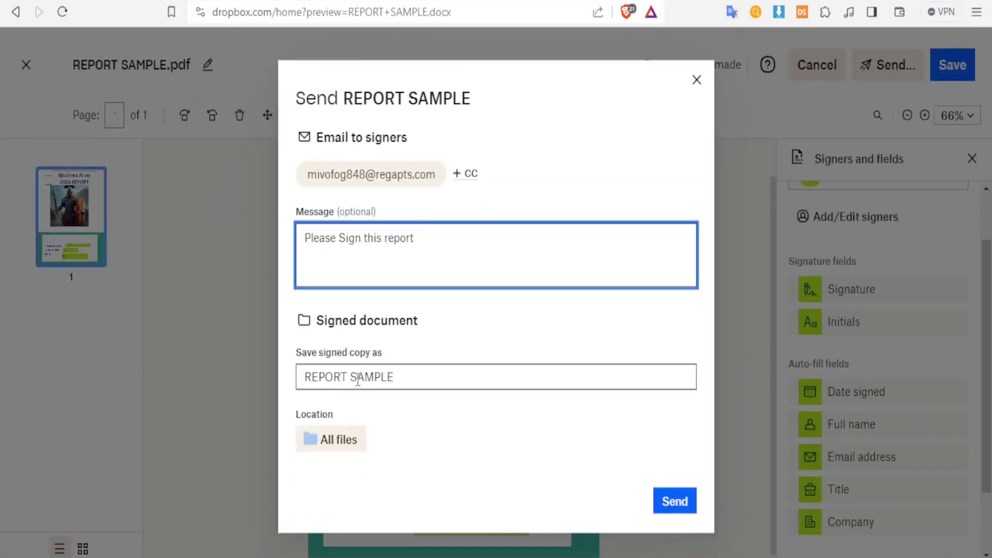
pyautogui.click(674, 501)
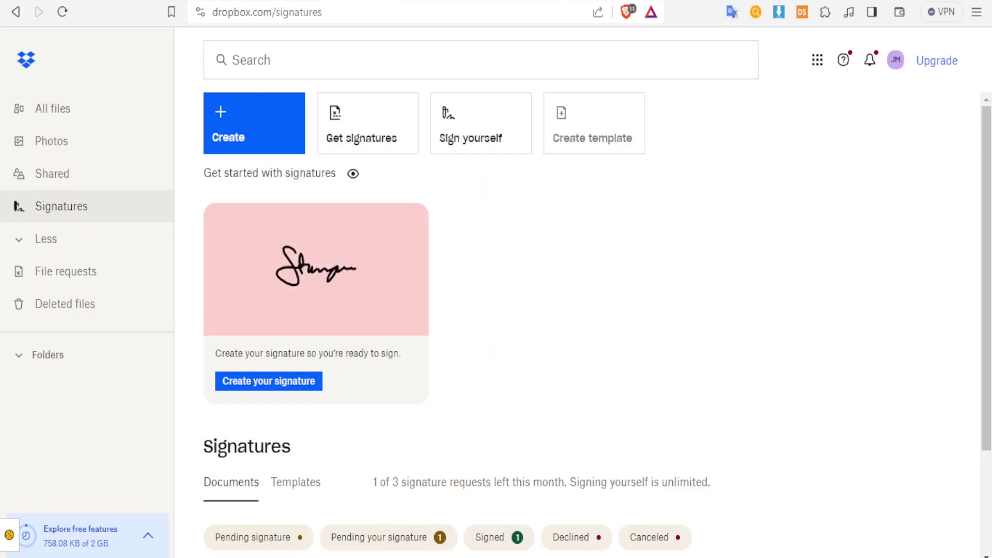
# Step: Switch to the temporary mailbox tab
pyautogui.hotkey('ctrl', 'Tab')
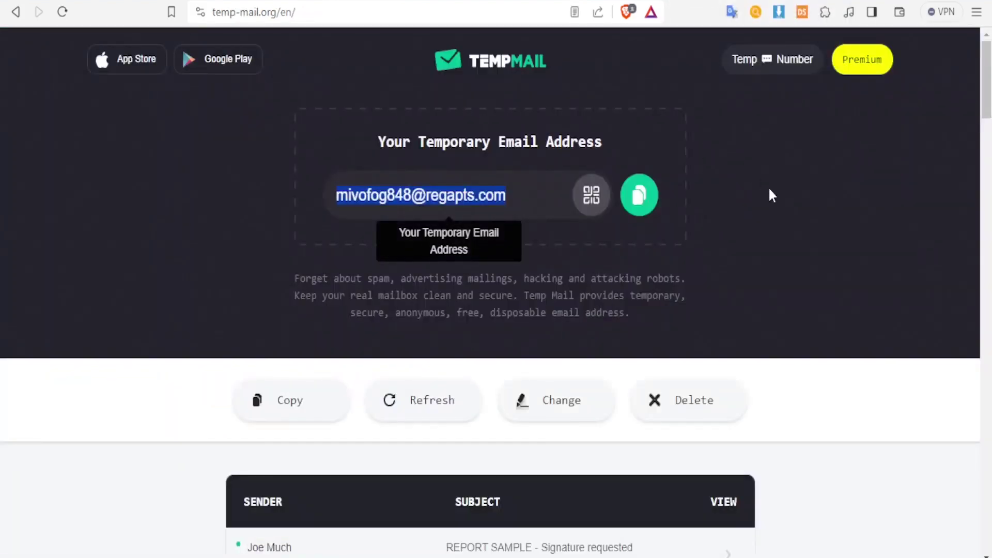
# Step: Open the REPORT SAMPLE signature-request e-mail and follow its link to review and sign
pyautogui.scroll(-4, 770, 198)
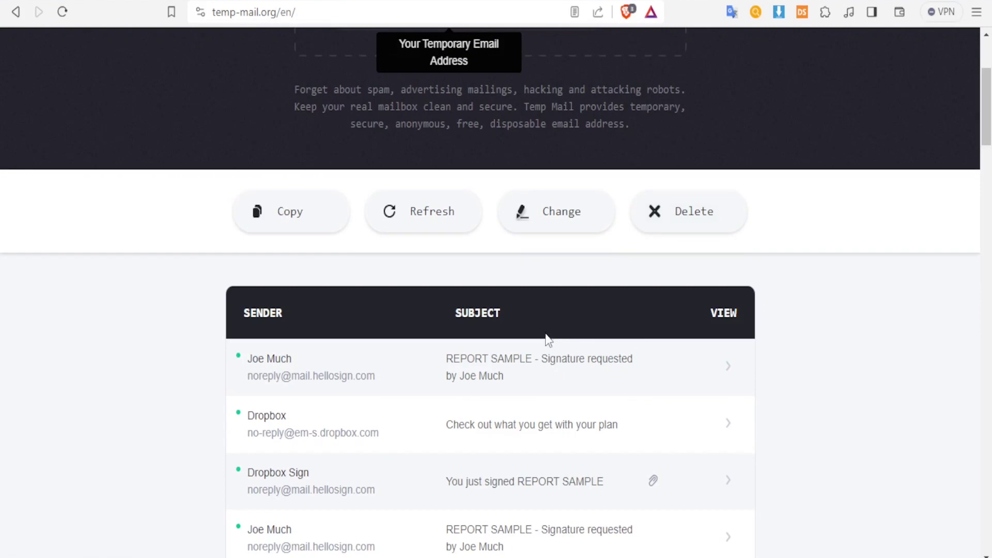
pyautogui.click(481, 375)
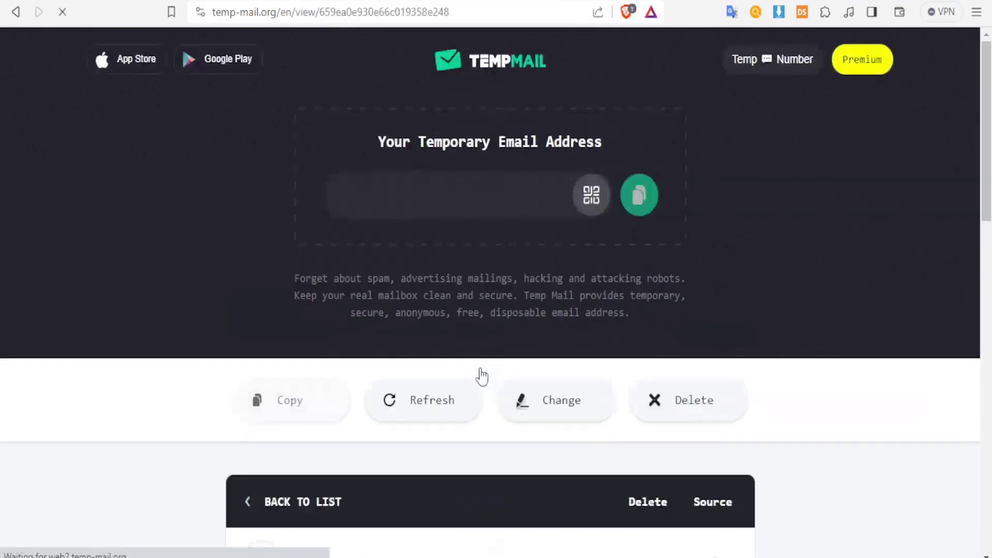
pyautogui.moveTo(985, 73); pyautogui.dragTo(986, 128)
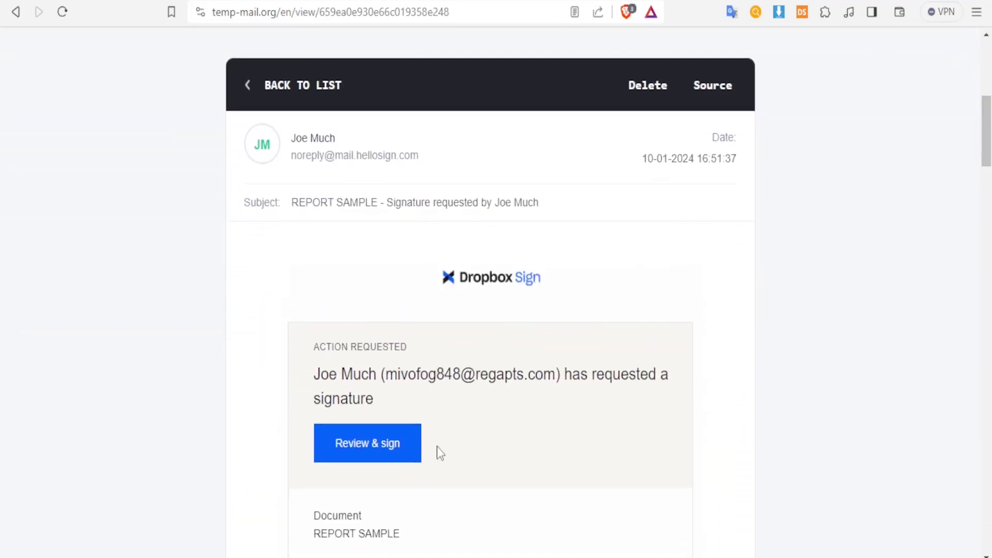
pyautogui.click(378, 455)
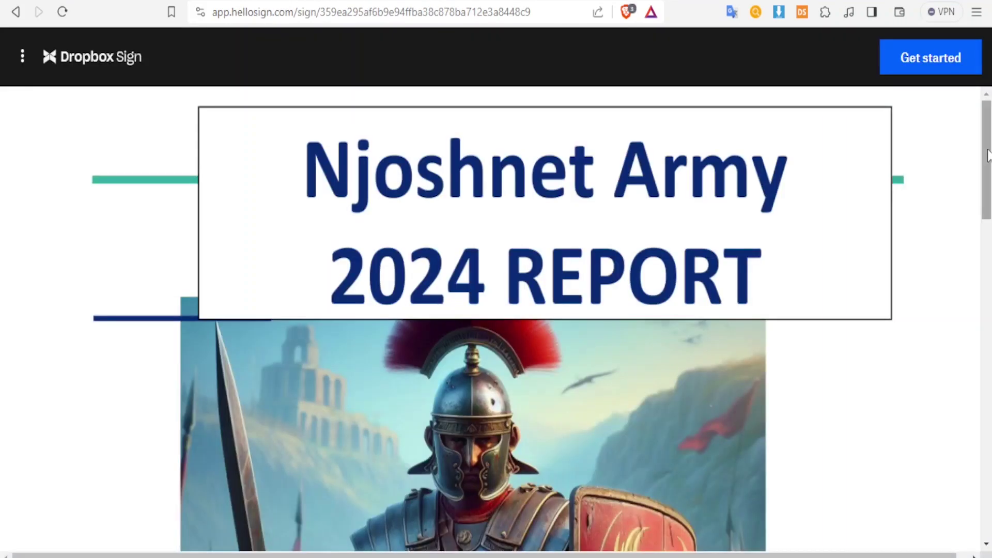
# Step: Enter 'Njosh KE' in the Company Name field, correcting the mistyped letter
pyautogui.moveTo(988, 157); pyautogui.dragTo(988, 392)
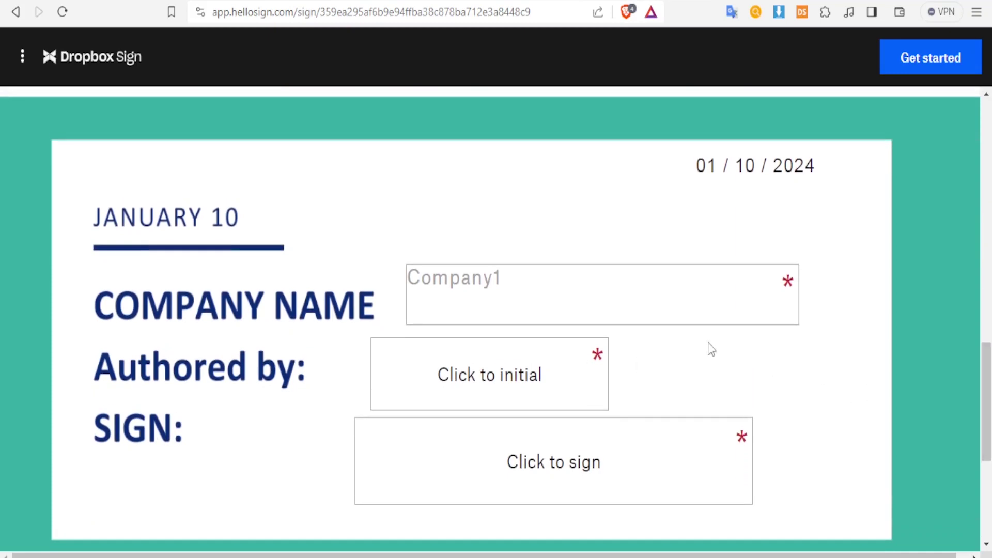
pyautogui.click(532, 288)
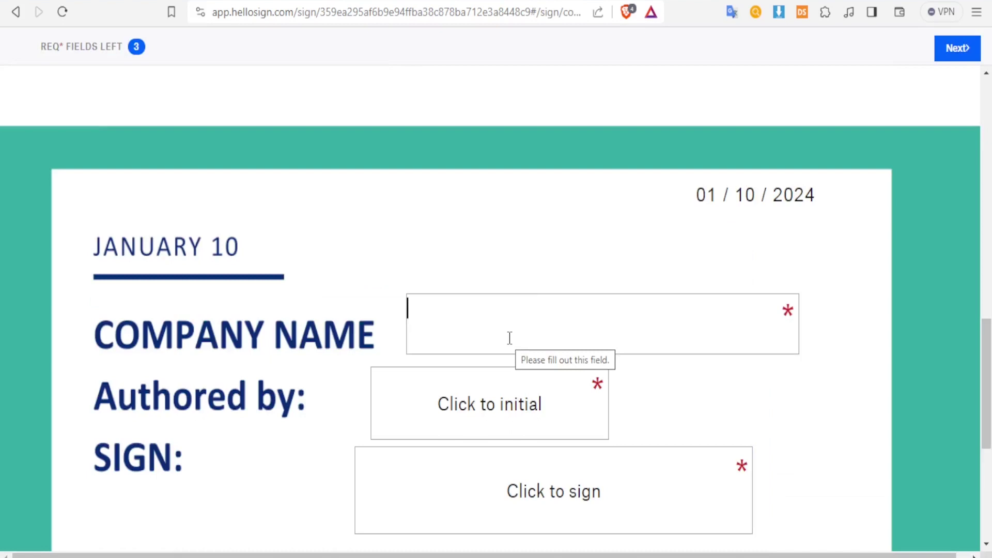
pyautogui.write('Njosj')
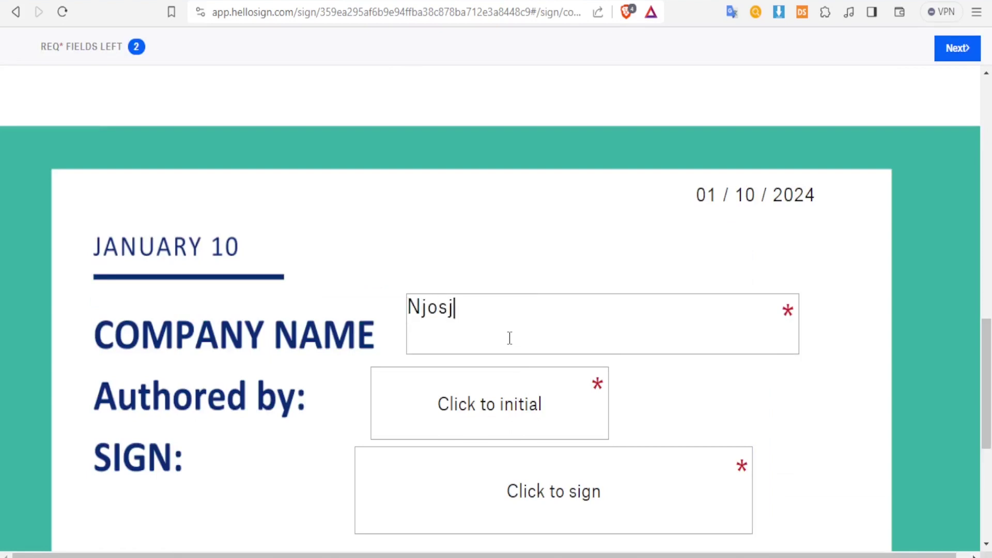
pyautogui.write(' KE')
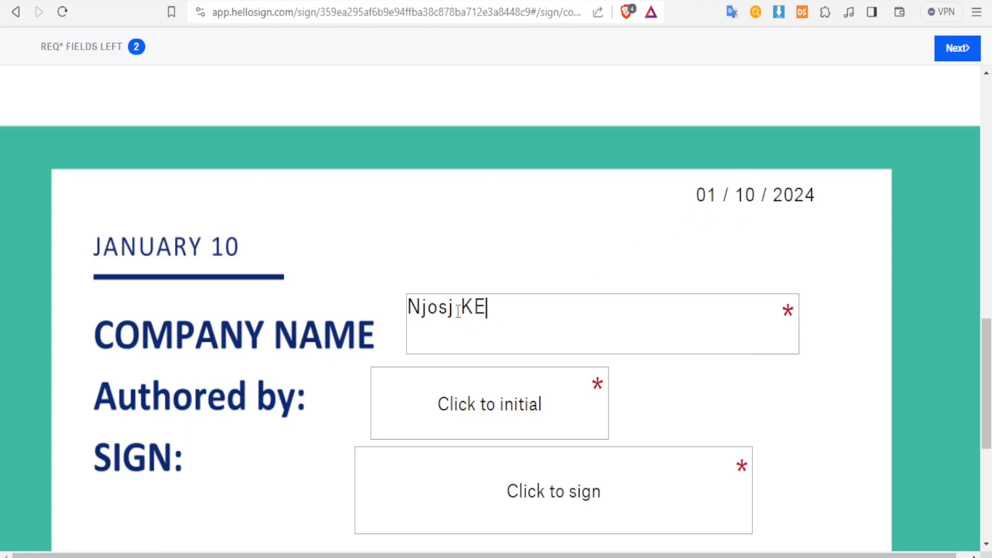
pyautogui.press('BackSpace')
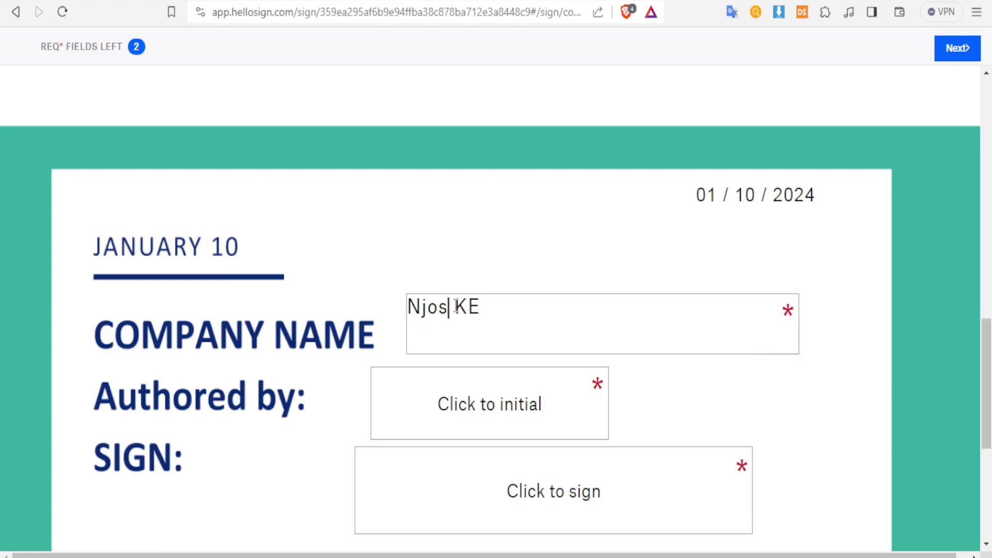
pyautogui.write('h')
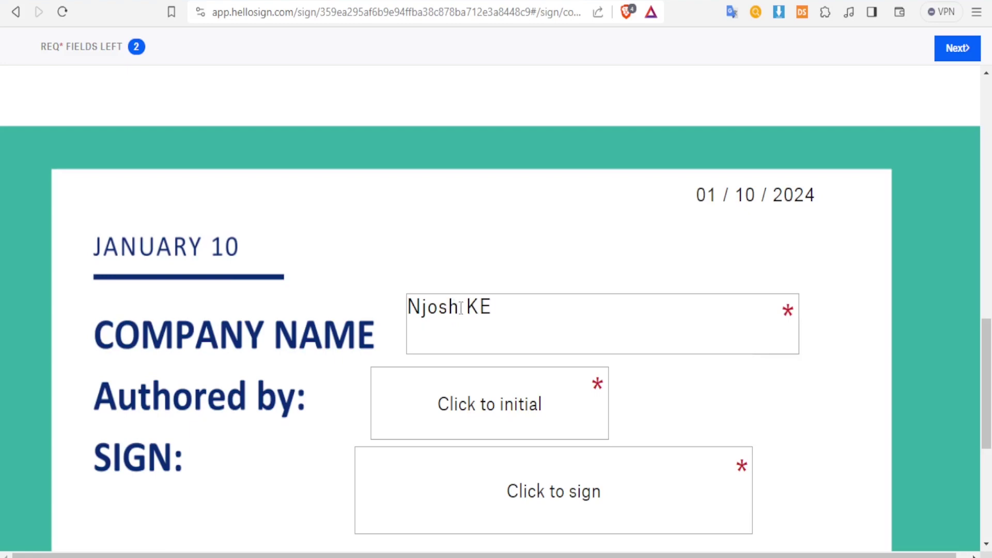
pyautogui.click(470, 408)
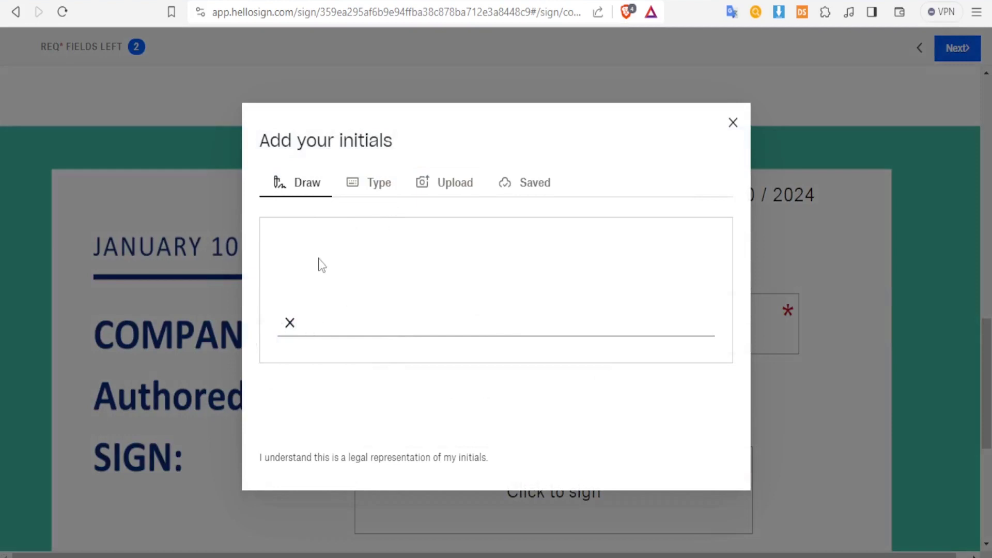
# Step: Type JM as initials in a script font and insert them into Authored by
pyautogui.click(364, 189)
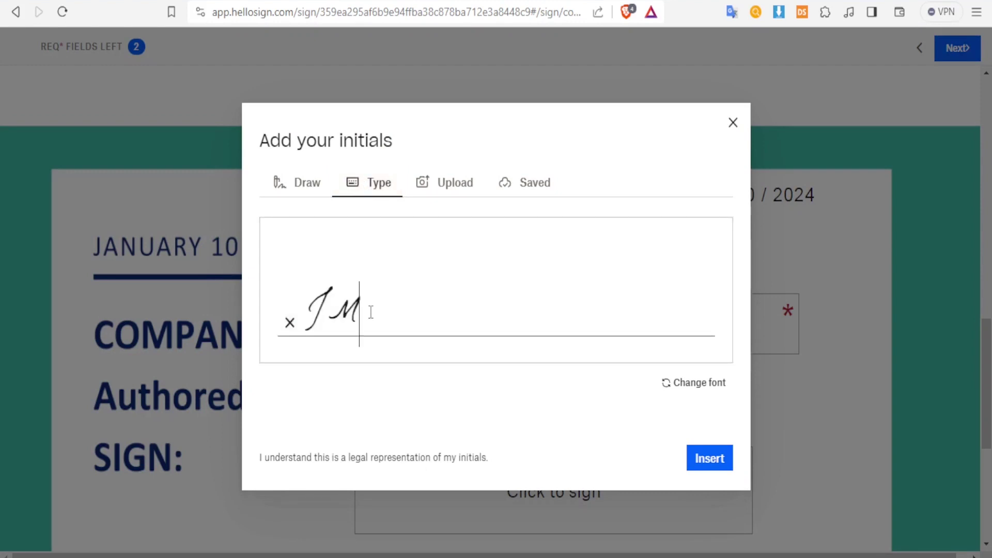
pyautogui.moveTo(371, 311); pyautogui.dragTo(291, 297)
pyautogui.write('JM')
pyautogui.moveTo(381, 317); pyautogui.dragTo(316, 313)
pyautogui.click(677, 393)
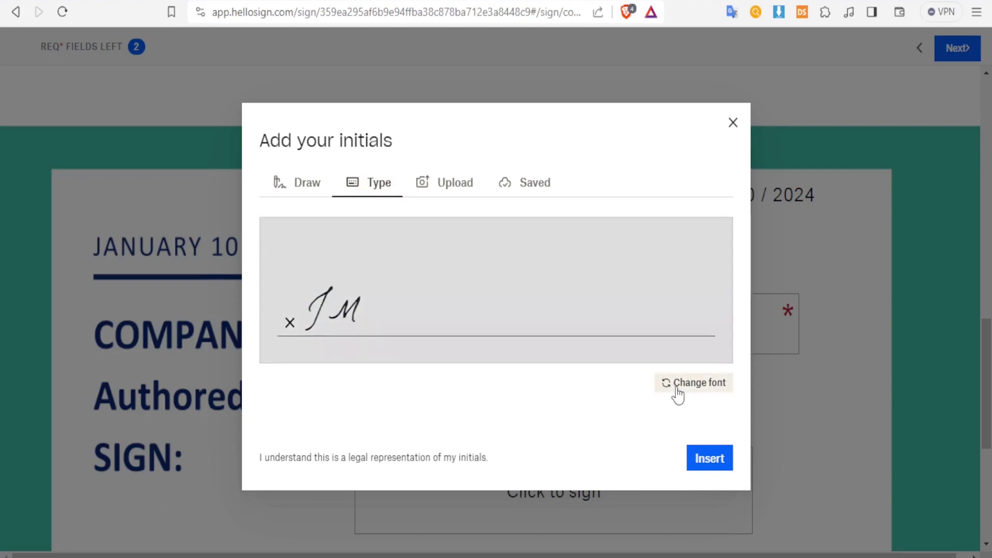
pyautogui.click(677, 393)
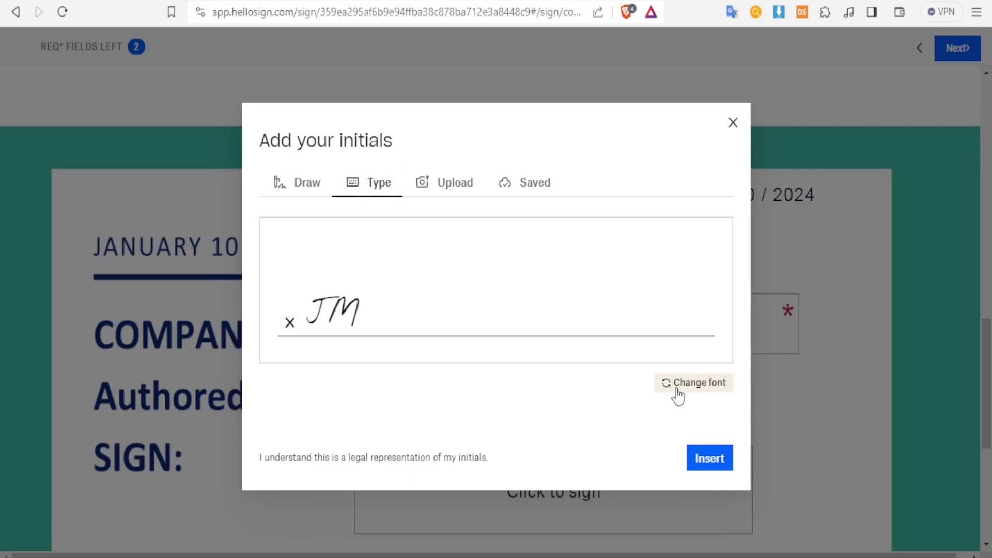
pyautogui.click(709, 458)
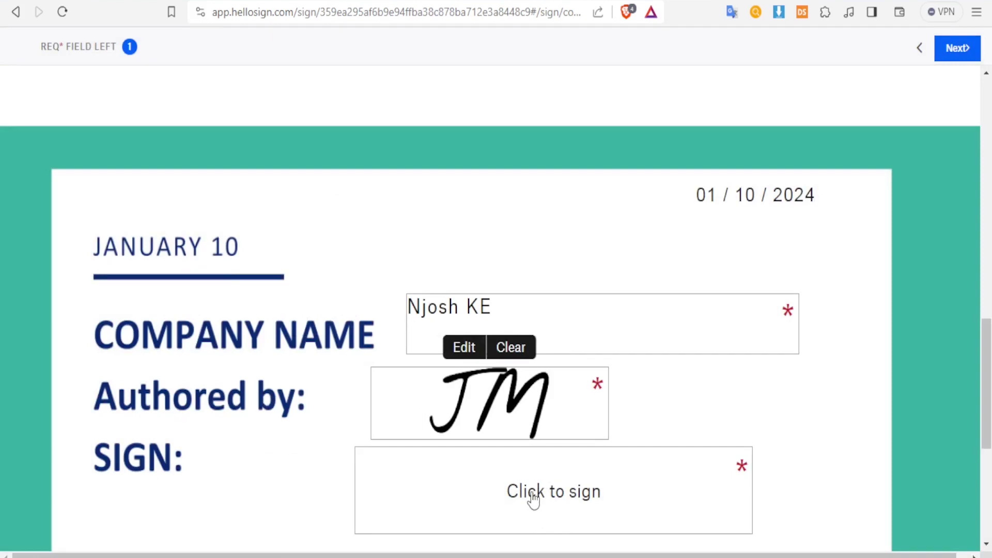
# Step: Draw a freehand signature for the SIGN field, redrawing once, insert it and proceed
pyautogui.click(532, 494)
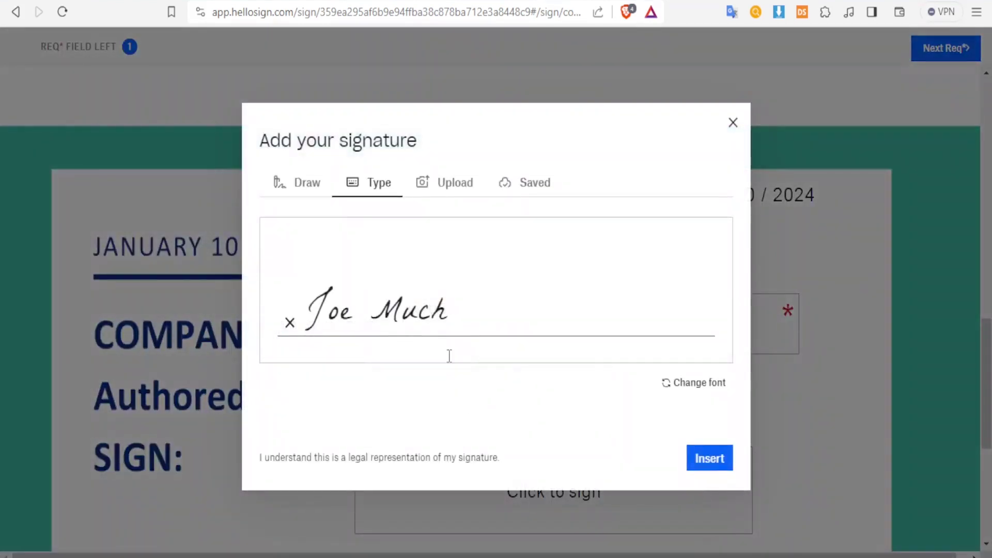
pyautogui.click(303, 193)
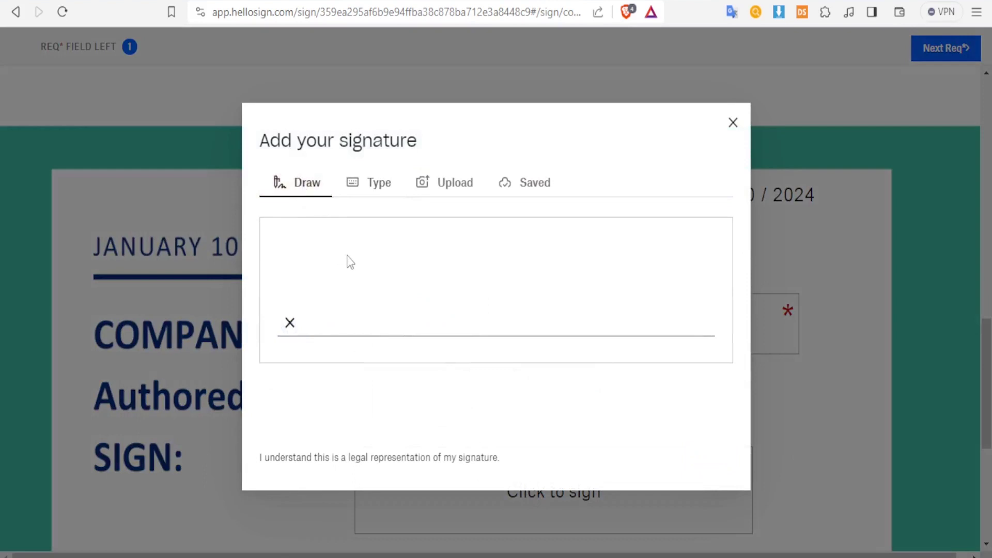
pyautogui.moveTo(347, 255)
pyautogui.mouseDown()
pyautogui.moveTo(353, 242)
pyautogui.moveTo(344, 291)
pyautogui.moveTo(400, 261)
pyautogui.moveTo(433, 268)
pyautogui.mouseUp()
pyautogui.moveTo(488, 293)
pyautogui.mouseDown()
pyautogui.moveTo(515, 279)
pyautogui.moveTo(454, 265)
pyautogui.moveTo(589, 266)
pyautogui.mouseUp()
pyautogui.moveTo(419, 293)
pyautogui.mouseDown()
pyautogui.moveTo(451, 304)
pyautogui.moveTo(563, 299)
pyautogui.moveTo(511, 255)
pyautogui.moveTo(604, 280)
pyautogui.mouseUp()
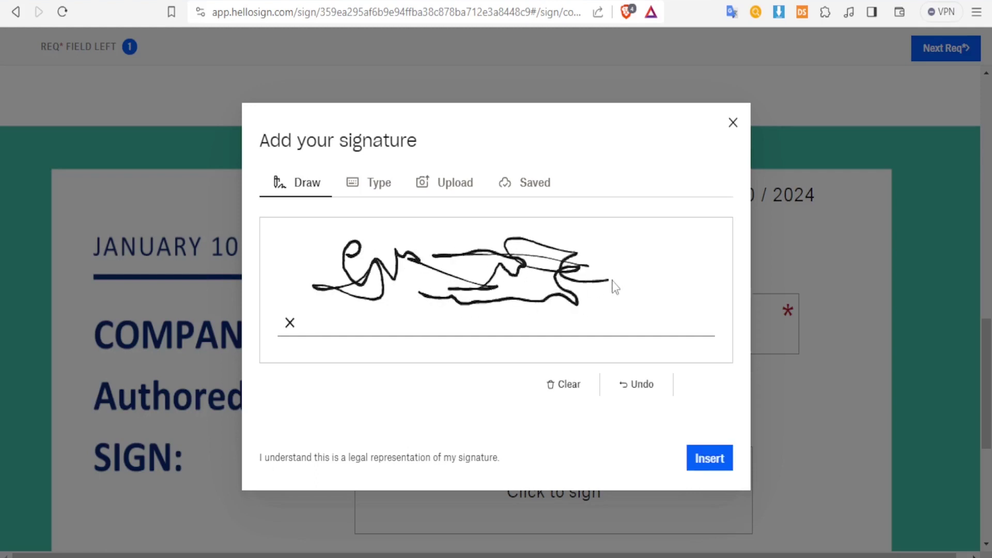
pyautogui.click(568, 385)
pyautogui.moveTo(363, 250)
pyautogui.mouseDown()
pyautogui.moveTo(449, 279)
pyautogui.moveTo(503, 250)
pyautogui.moveTo(510, 275)
pyautogui.moveTo(452, 292)
pyautogui.moveTo(556, 295)
pyautogui.mouseUp()
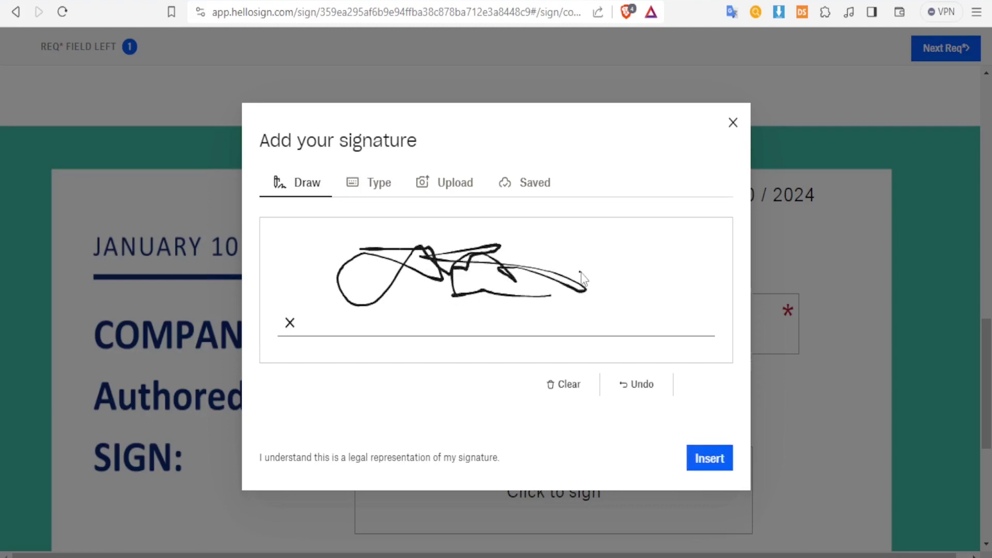
pyautogui.click(701, 456)
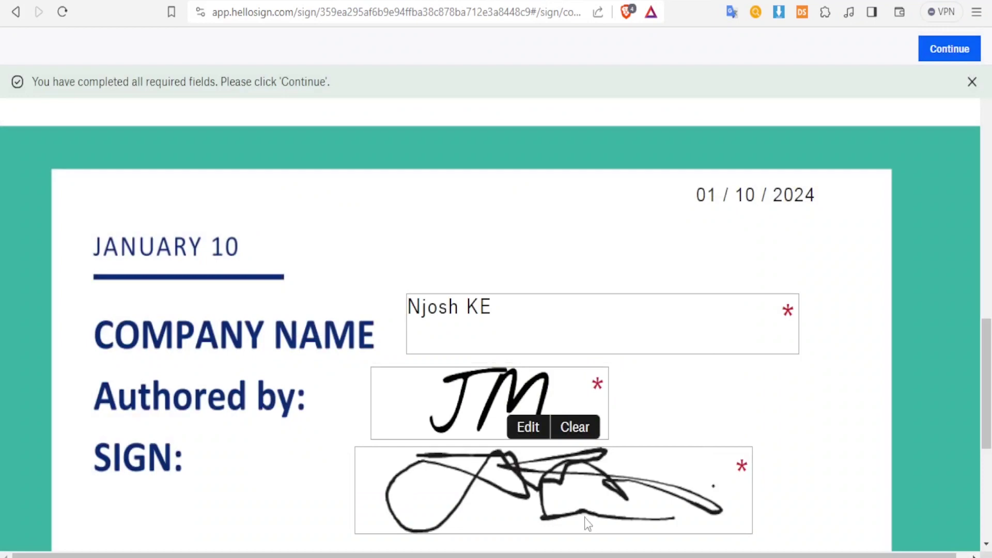
pyautogui.moveTo(983, 356); pyautogui.dragTo(989, 379)
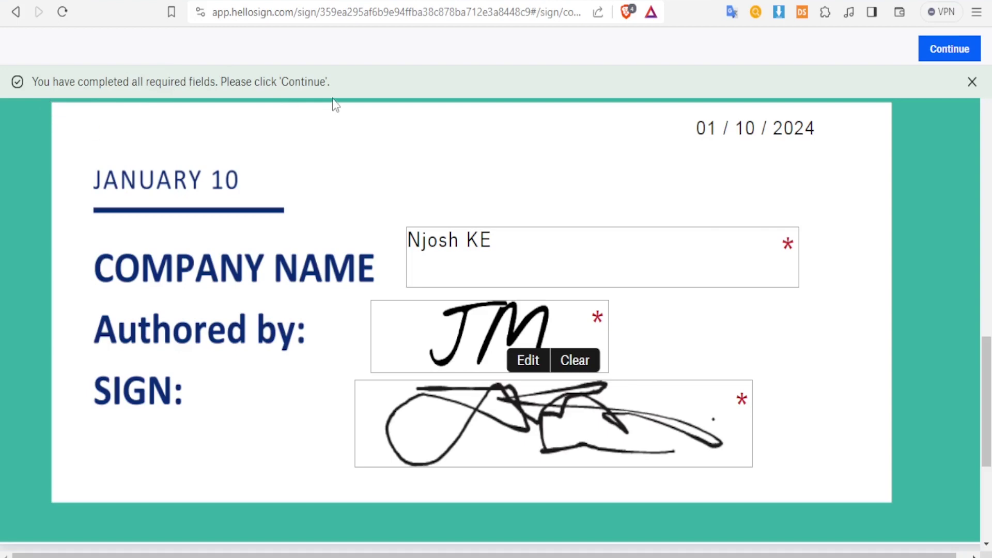
pyautogui.click(966, 60)
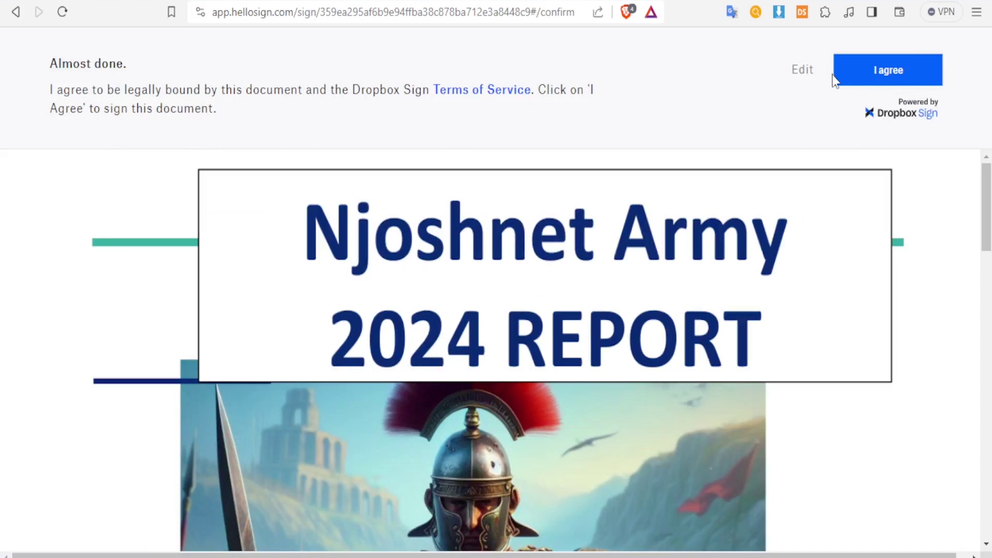
# Step: Agree to the Terms of Service to finalize signing, then return to Dropbox All files
pyautogui.click(877, 78)
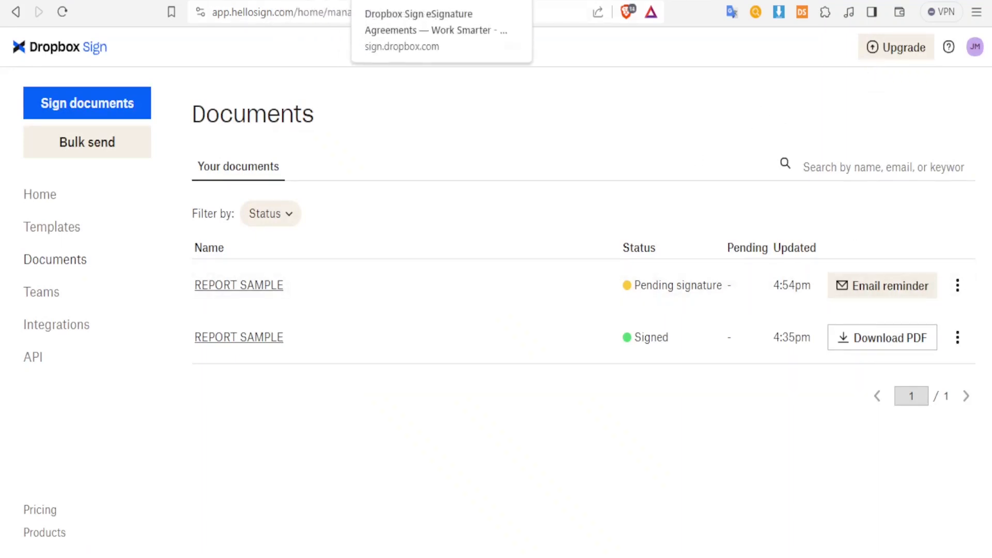
pyautogui.click(413, 23)
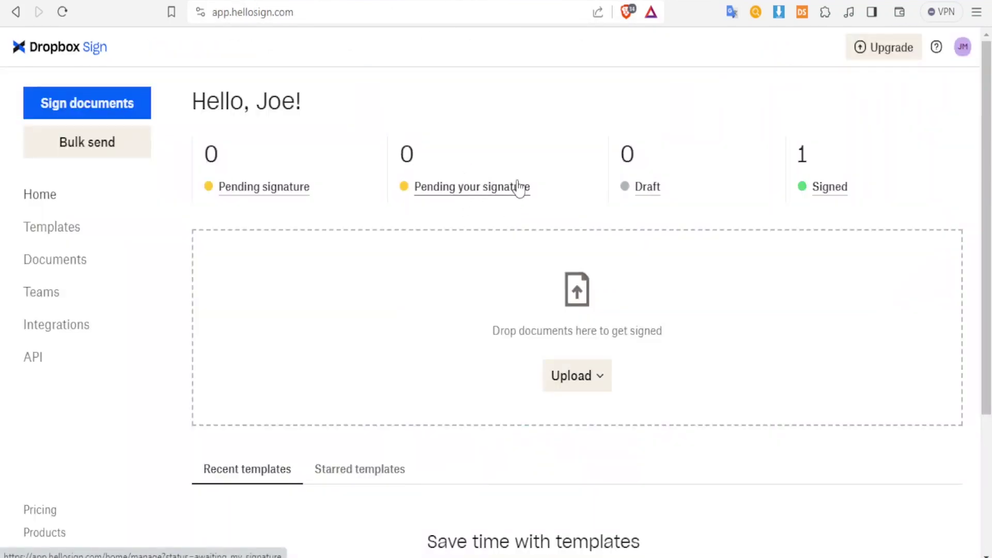
pyautogui.hotkey('ctrl', 'Tab')
pyautogui.scroll(-3, 529, 248)
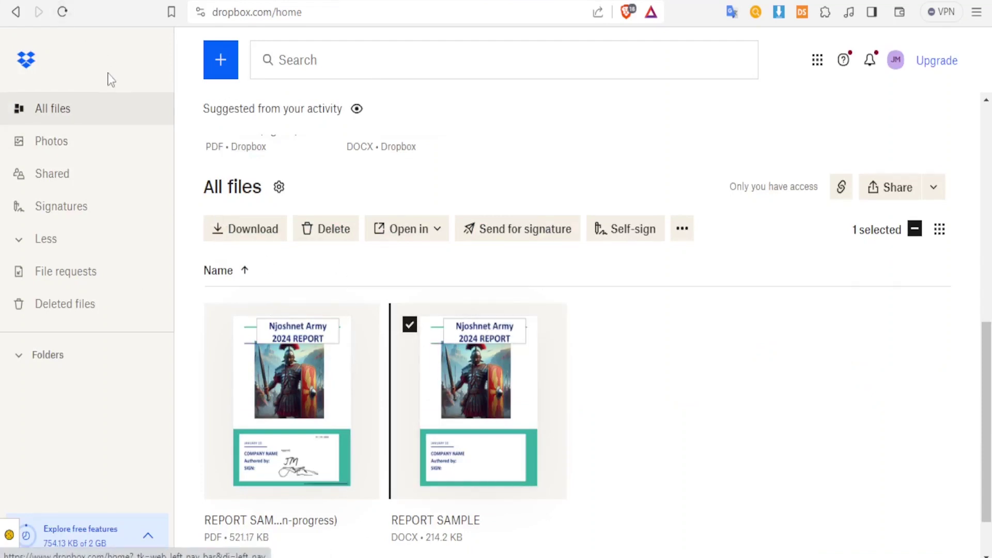
# Step: Reload Dropbox home and preview the REPORT SAMPLE (signed) PDF down to its signatures
pyautogui.click(62, 13)
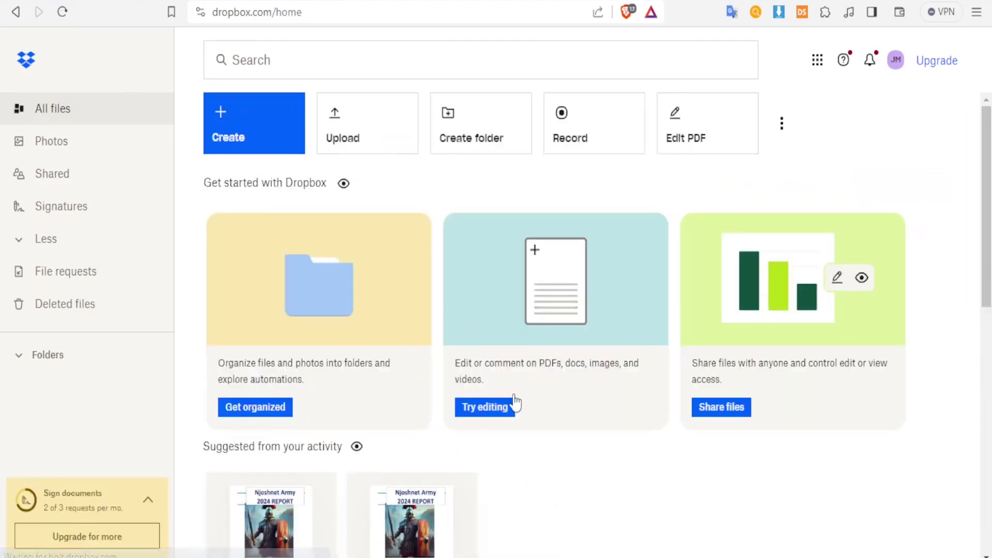
pyautogui.scroll(-3, 514, 405)
pyautogui.moveTo(426, 408)
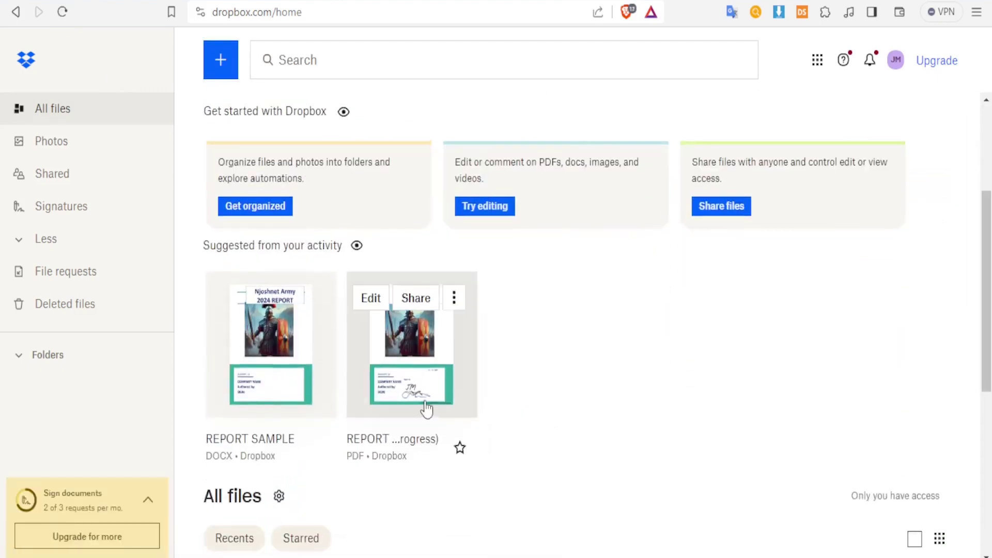
pyautogui.click(426, 375)
pyautogui.scroll(-2, 987, 207)
pyautogui.scroll(-10, 987, 207)
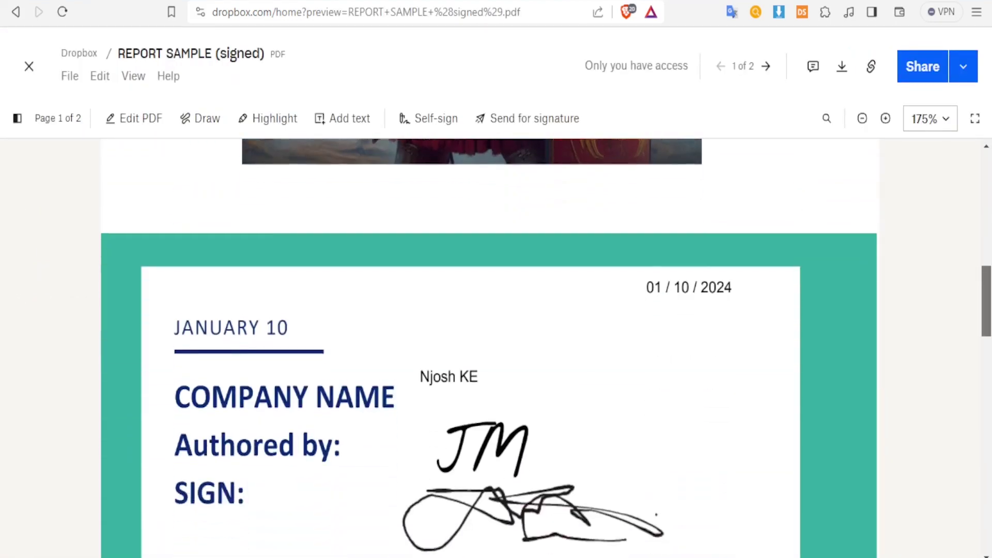
pyautogui.scroll(-2, 489, 348)
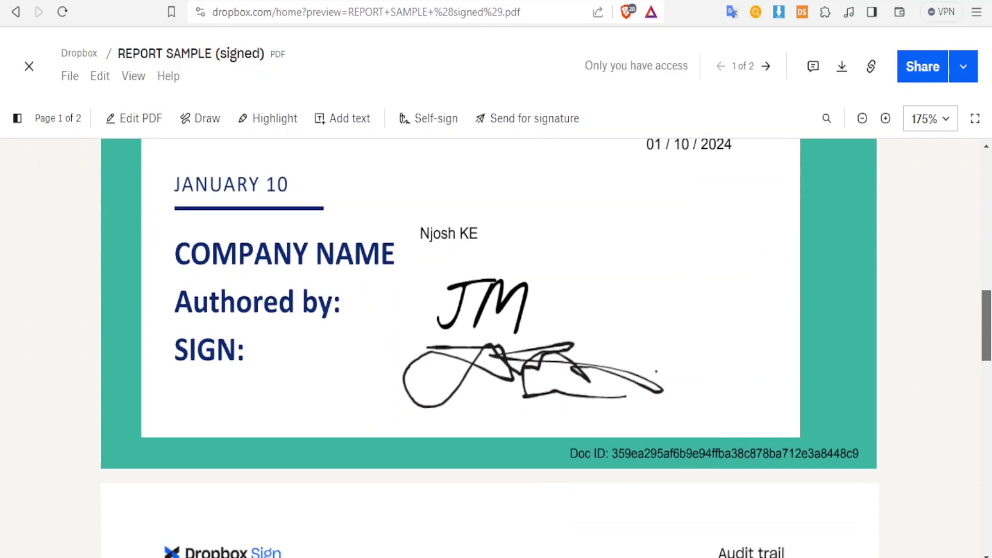
pyautogui.scroll(3, 987, 315)
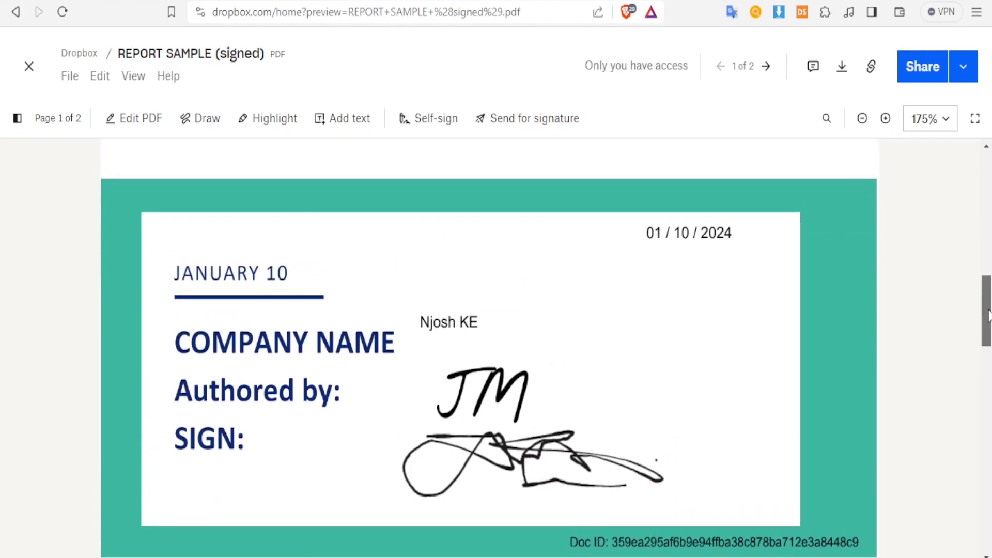
pyautogui.scroll(5, 987, 315)
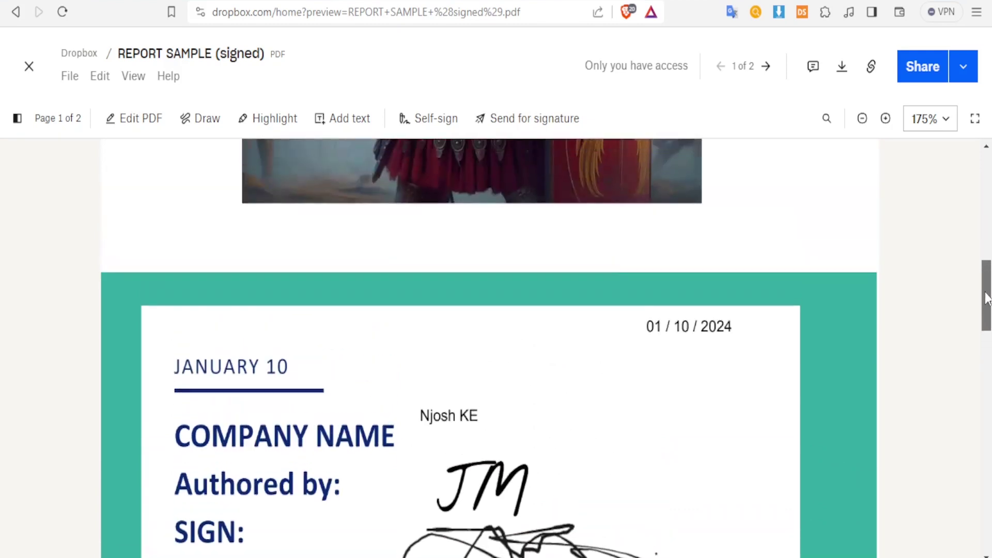
pyautogui.scroll(-3, 987, 315)
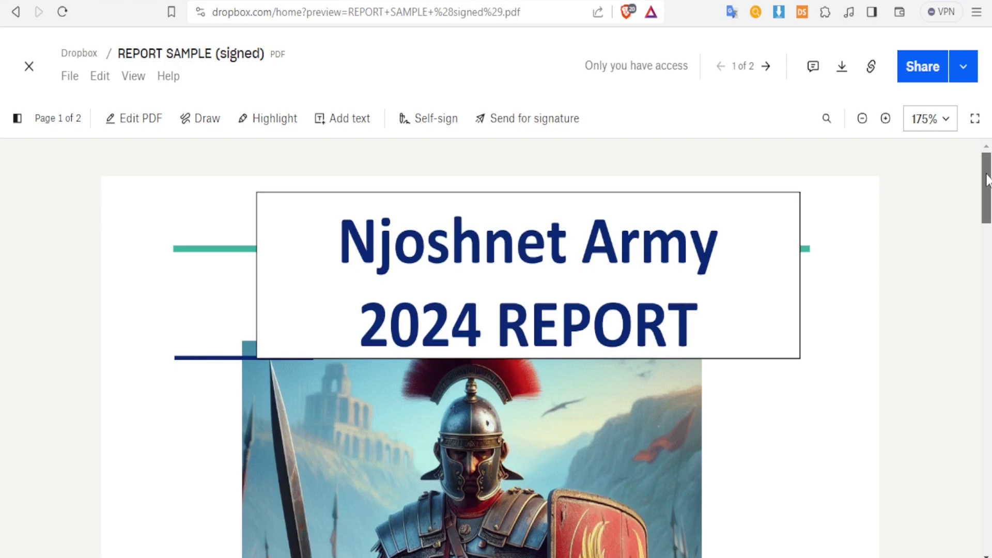
pyautogui.moveTo(986, 180); pyautogui.dragTo(987, 306)
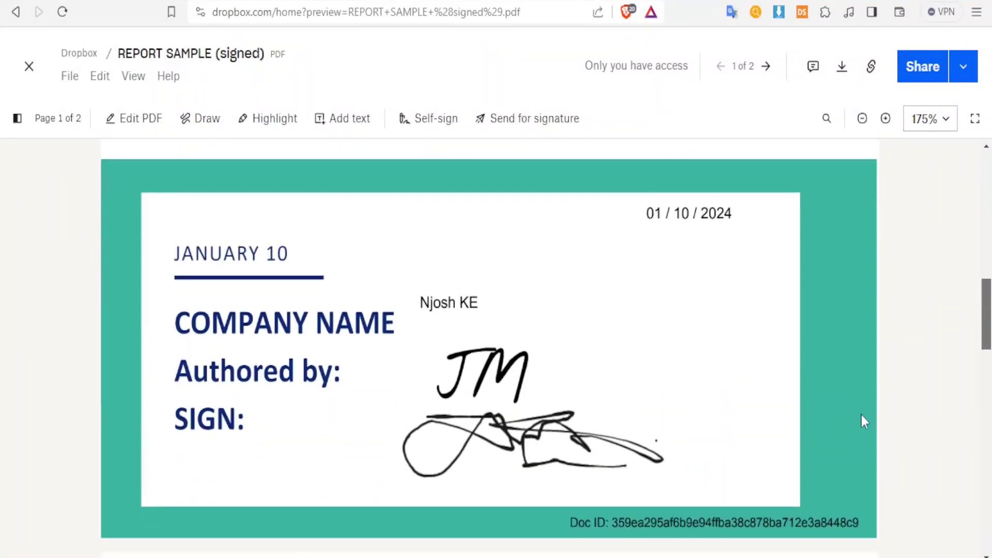
pyautogui.moveTo(627, 527); pyautogui.dragTo(717, 512)
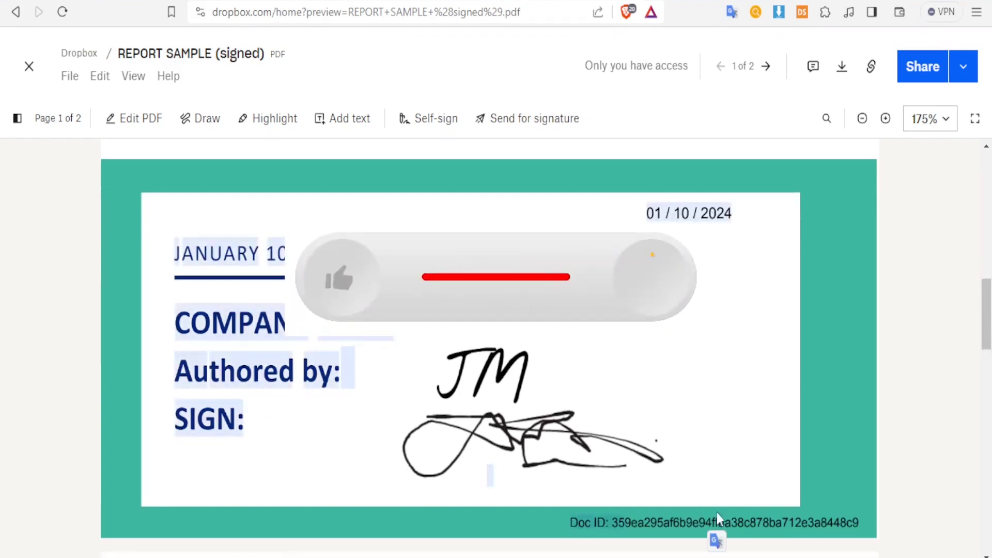
pyautogui.scroll(3, 987, 341)
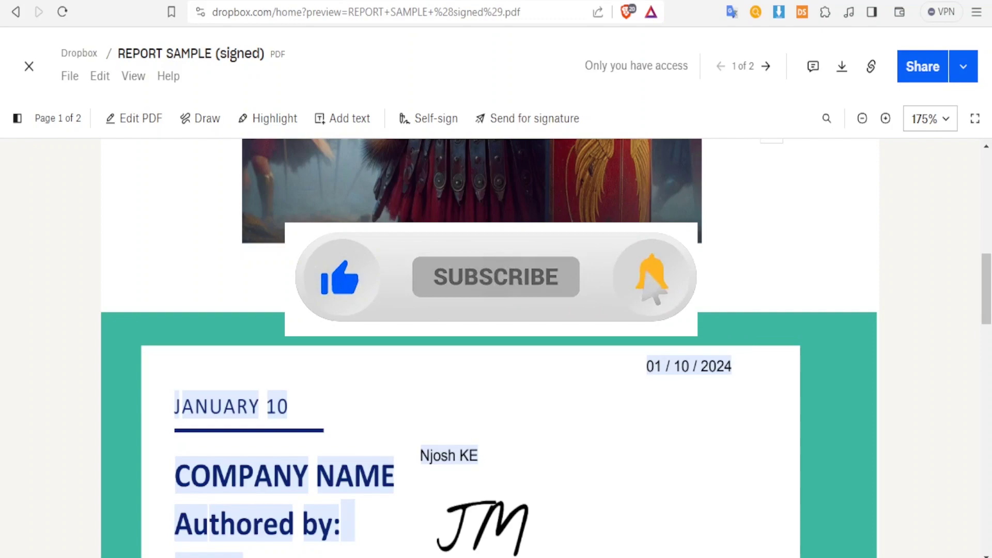
pyautogui.scroll(-1, 976, 327)
pyautogui.scroll(1, 987, 312)
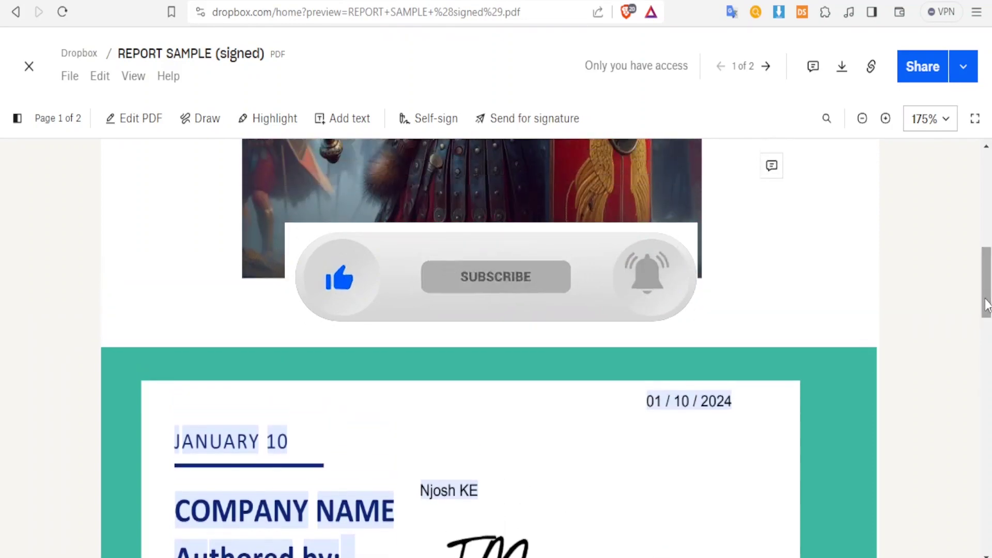